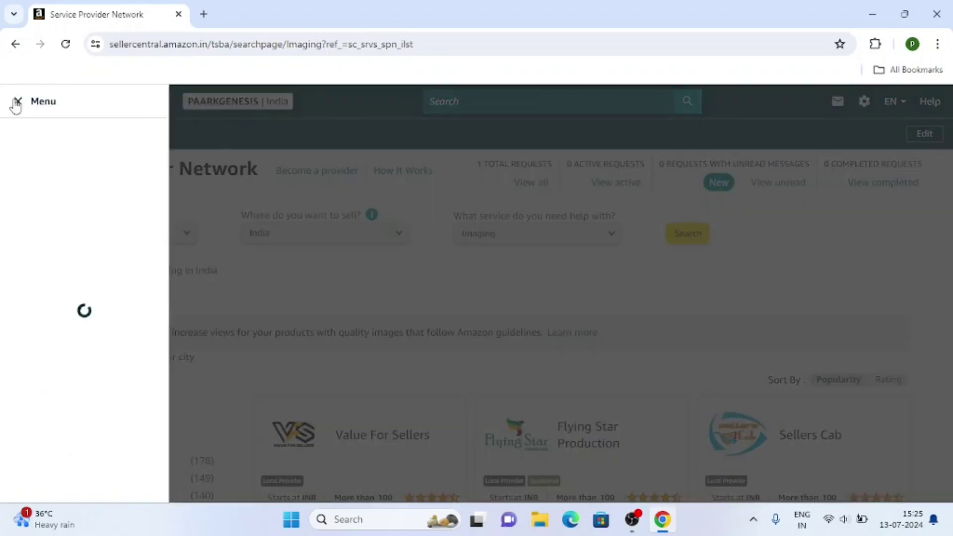
# Step: Open Add Products and search the catalogue for 'tshirt for men'
pyautogui.moveTo(18, 167)
pyautogui.moveTo(26, 147)
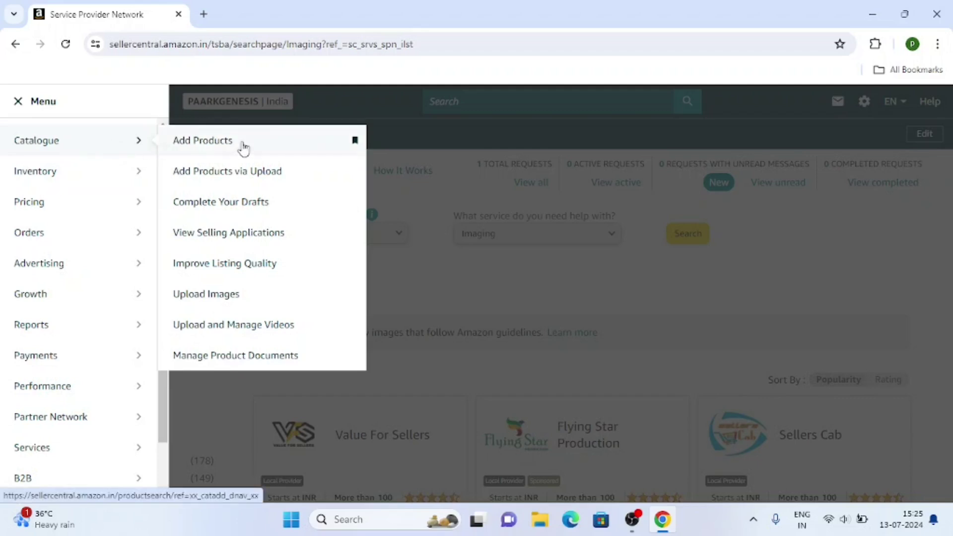
pyautogui.click(244, 144)
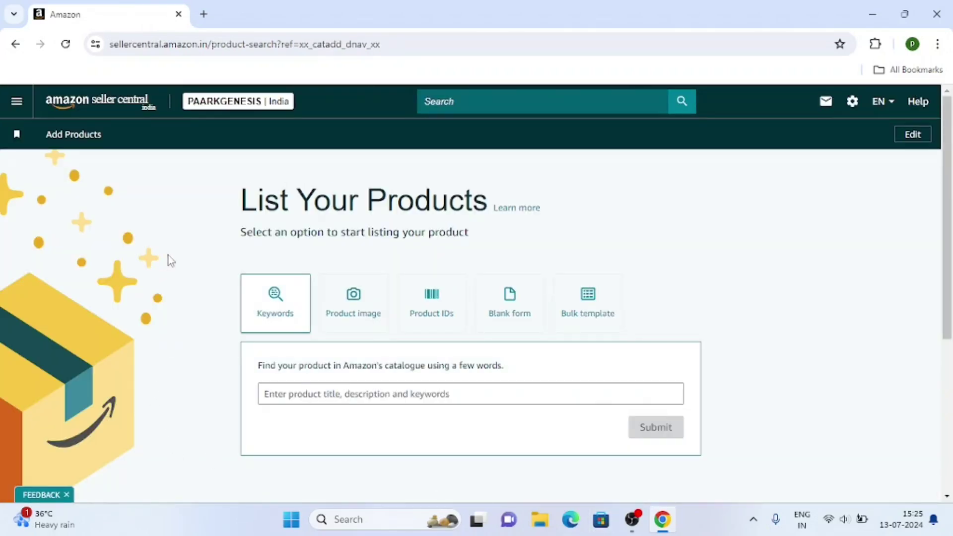
pyautogui.scroll(-1, 174, 260)
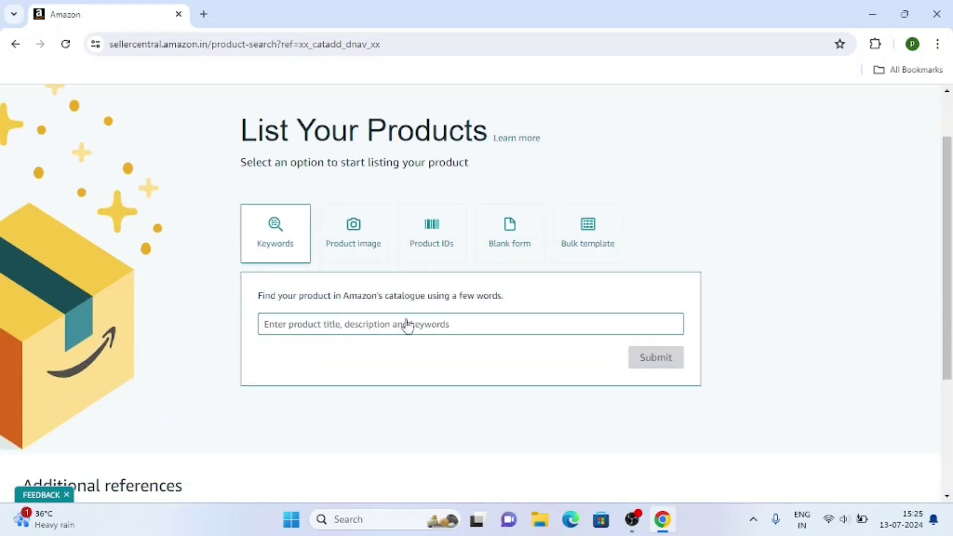
pyautogui.click(361, 328)
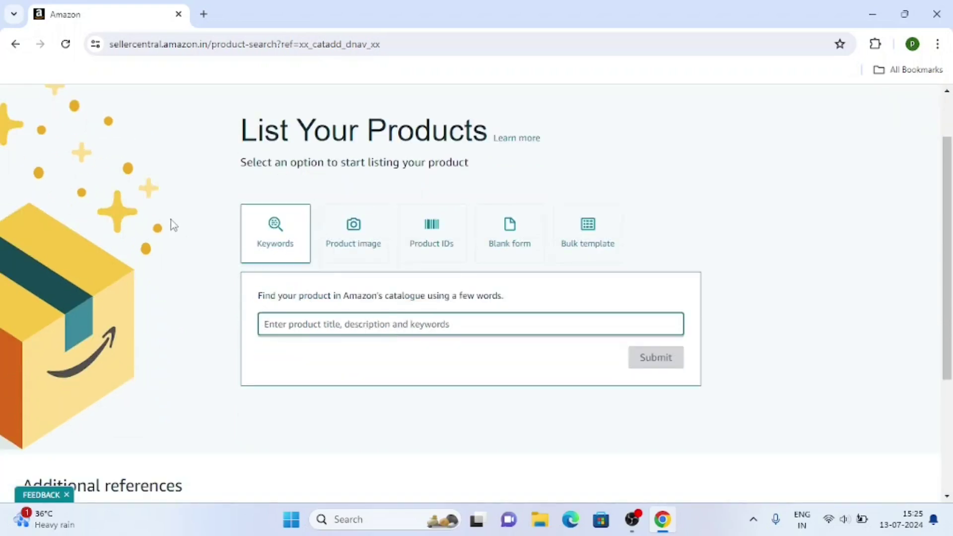
pyautogui.write('T')
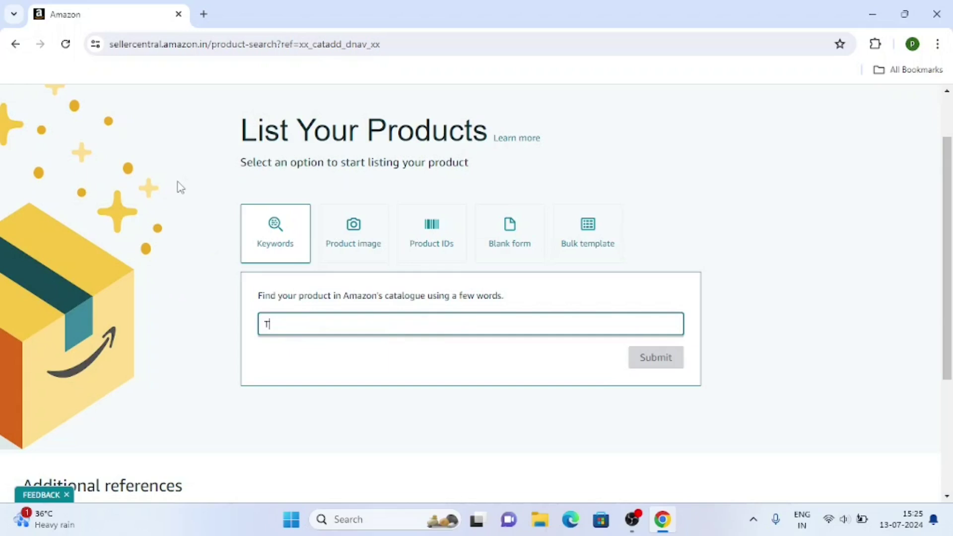
pyautogui.write('shirt')
pyautogui.click(311, 347)
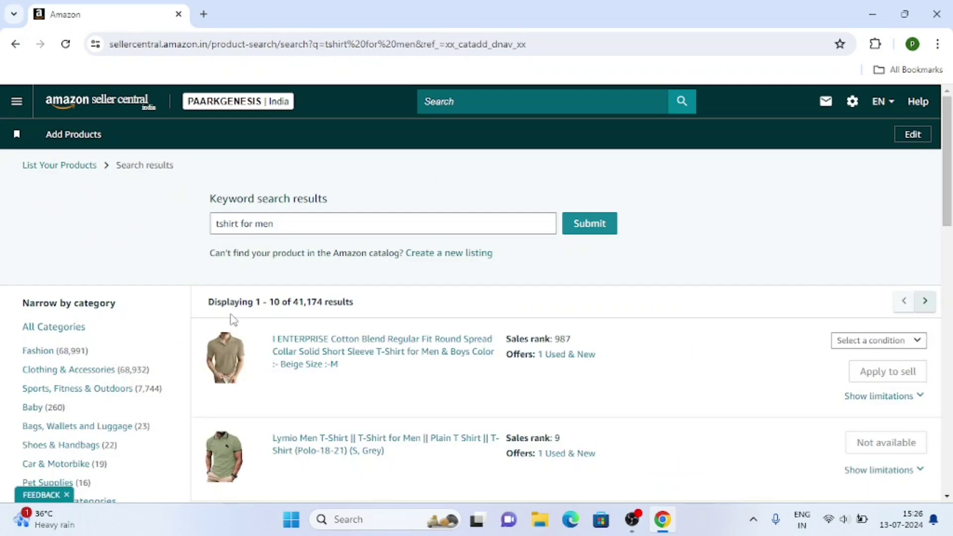
# Step: Start a brand-new listing from the 'tshirt for men' search results
pyautogui.scroll(-15, 356, 330)
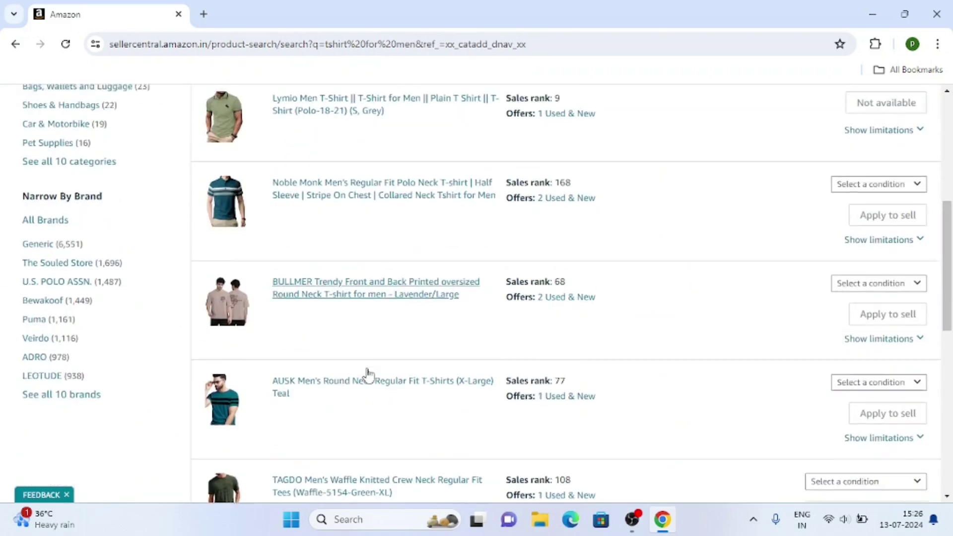
pyautogui.scroll(15, 382, 329)
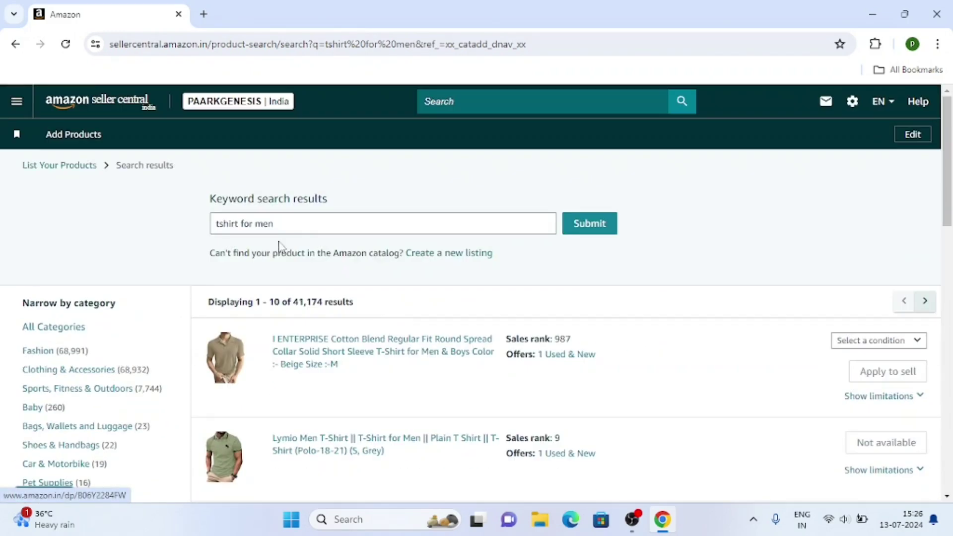
pyautogui.click(453, 254)
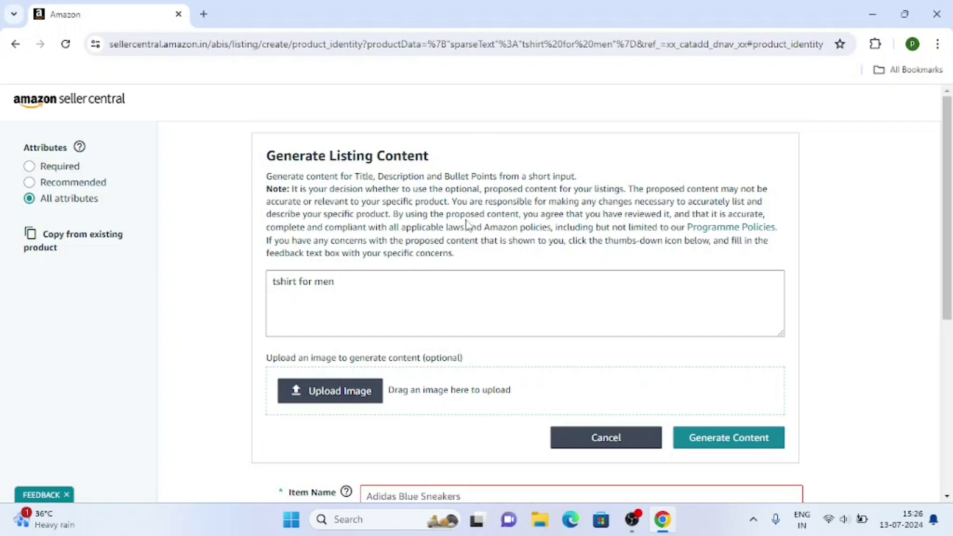
# Step: Enter 'Tshirt for men' as the Item Name so Shirt is suggested as product type
pyautogui.scroll(-1, 470, 223)
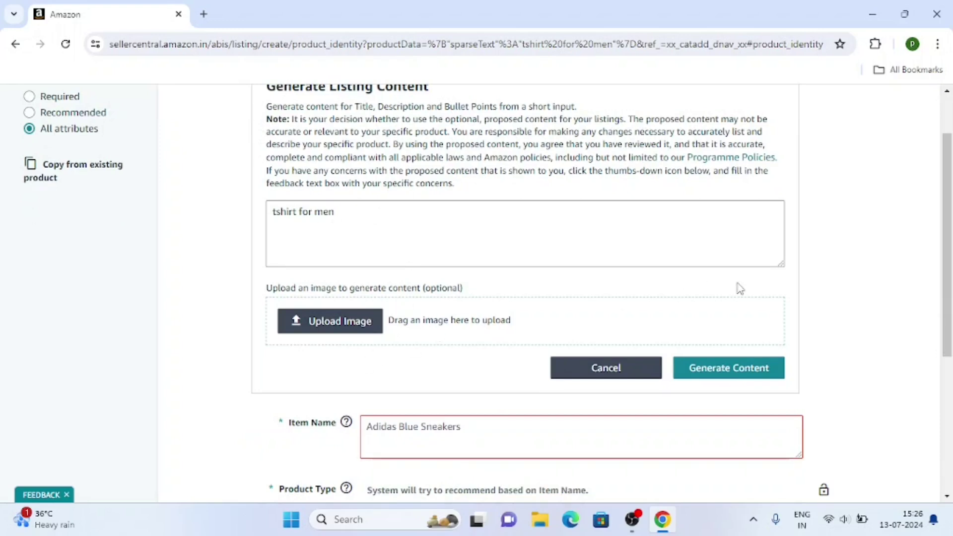
pyautogui.scroll(-3, 285, 224)
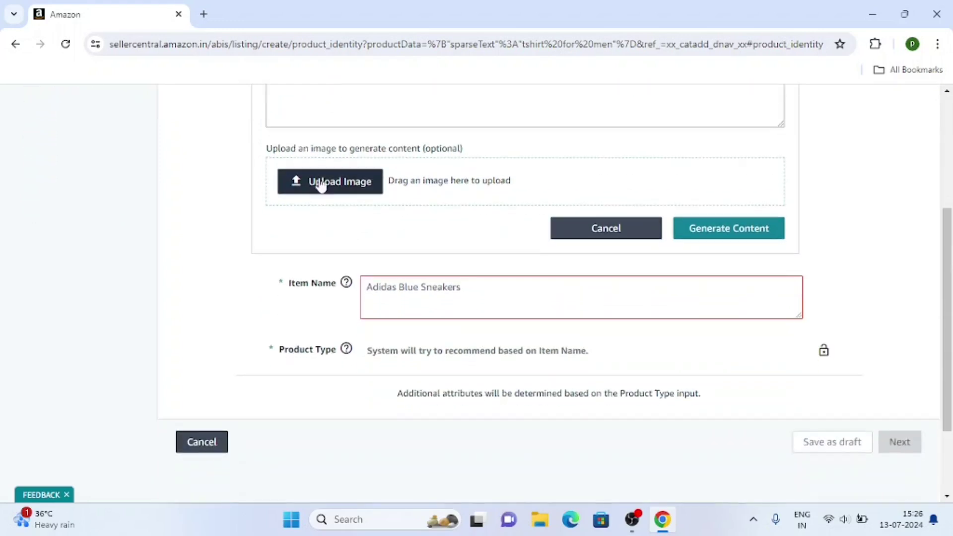
pyautogui.click(407, 232)
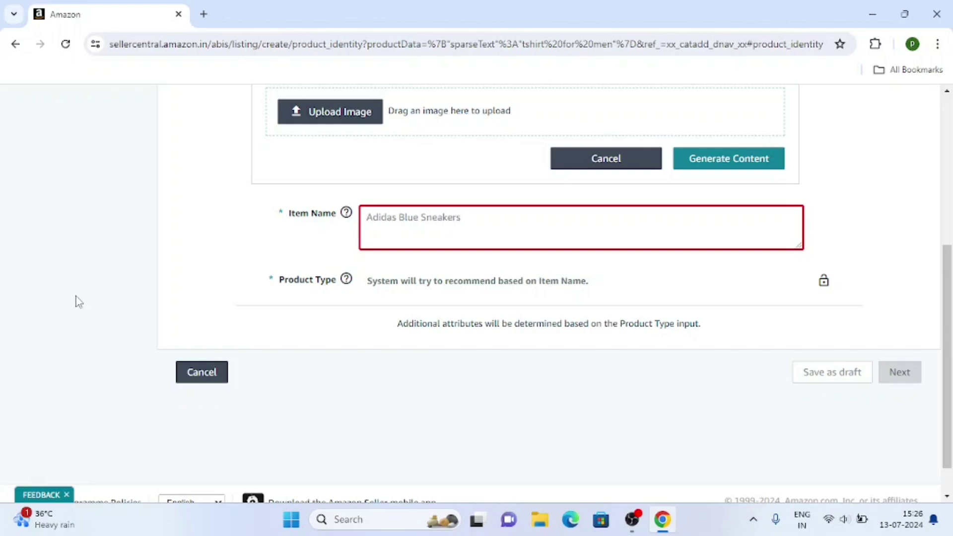
pyautogui.write('Tshirt for men')
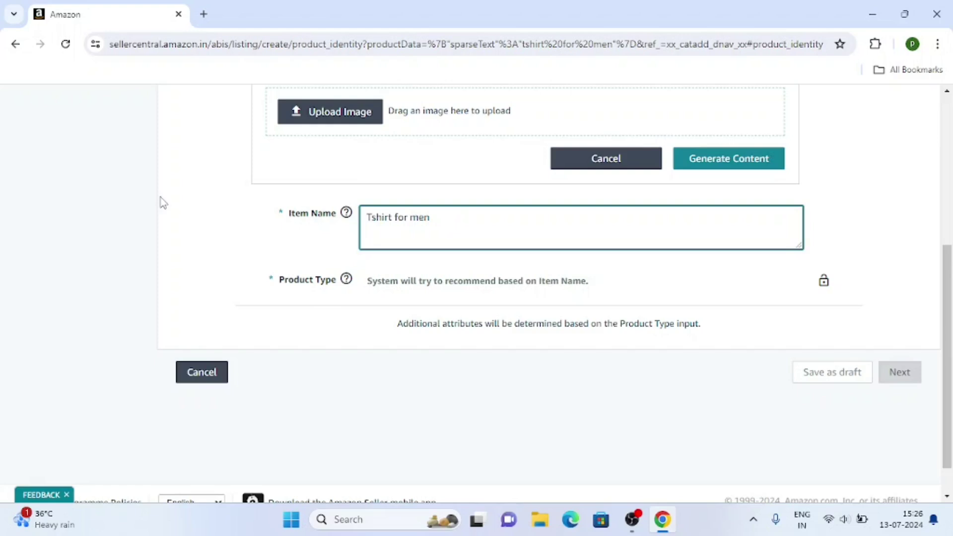
pyautogui.click(154, 193)
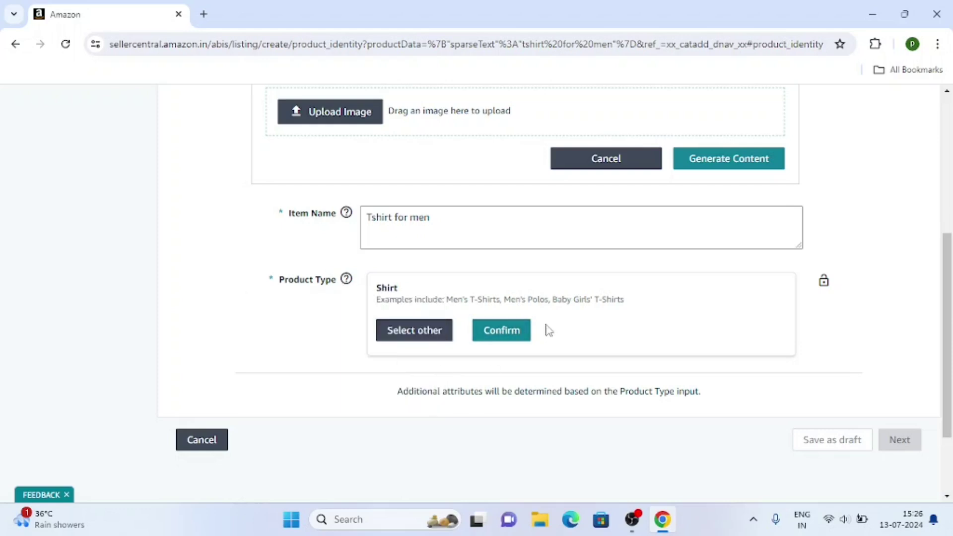
# Step: Search categories for 'tshirt for men' and pick the Clothing & Accessories men's T-Shirts category
pyautogui.click(422, 336)
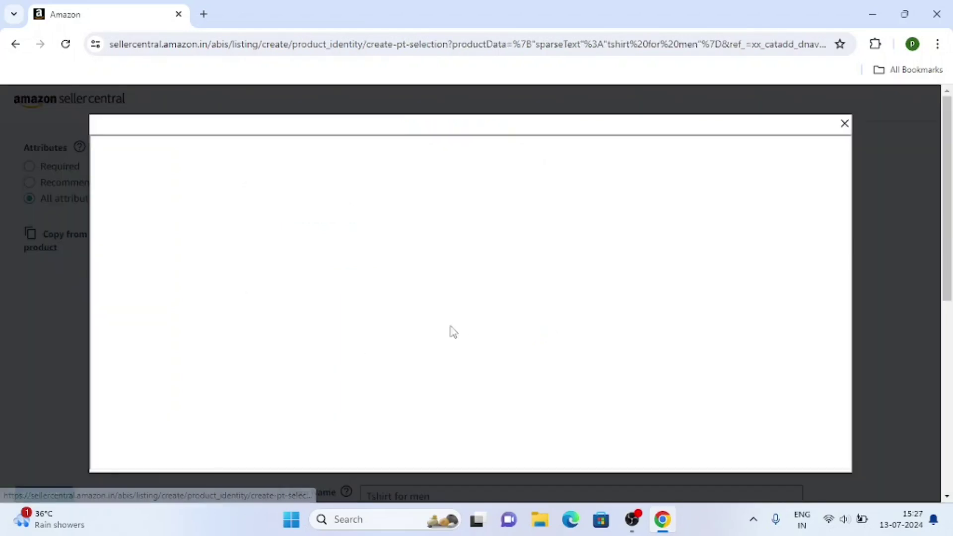
pyautogui.scroll(-1, 423, 292)
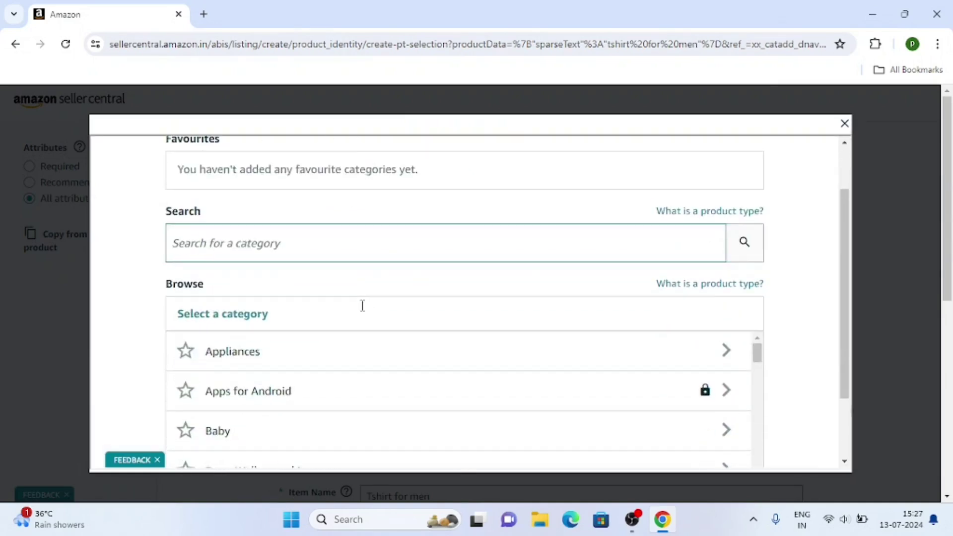
pyautogui.click(252, 232)
pyautogui.write('tshi')
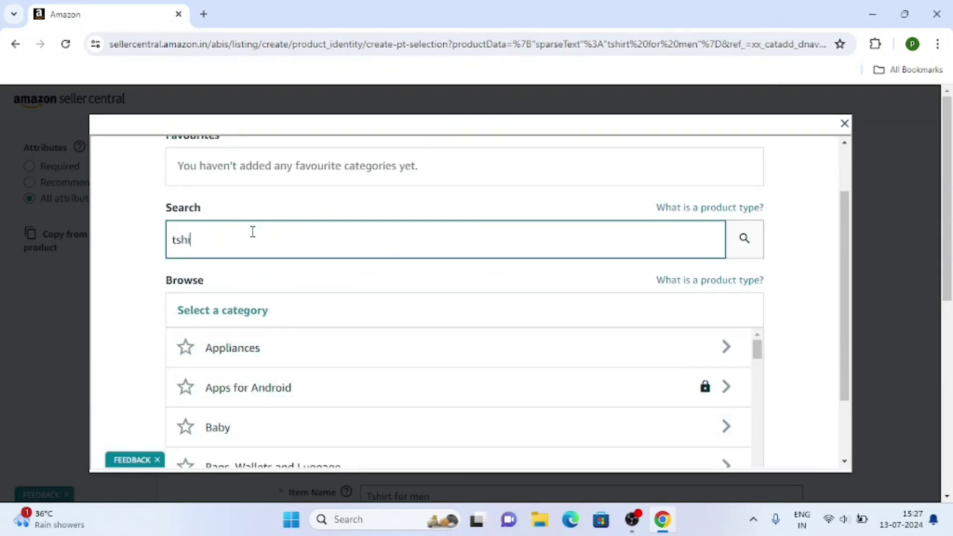
pyautogui.write('rt for men')
pyautogui.click(745, 246)
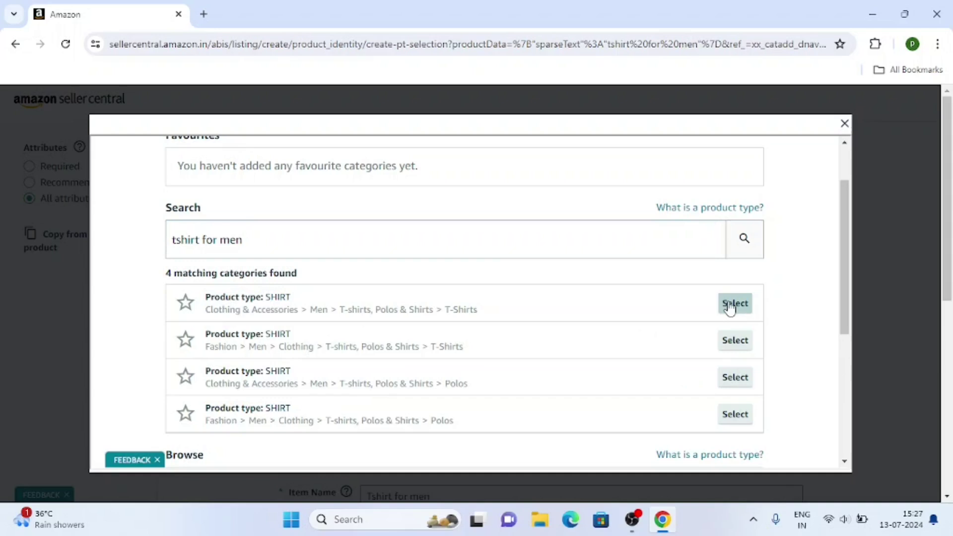
pyautogui.click(729, 304)
pyautogui.scroll(-3, 506, 311)
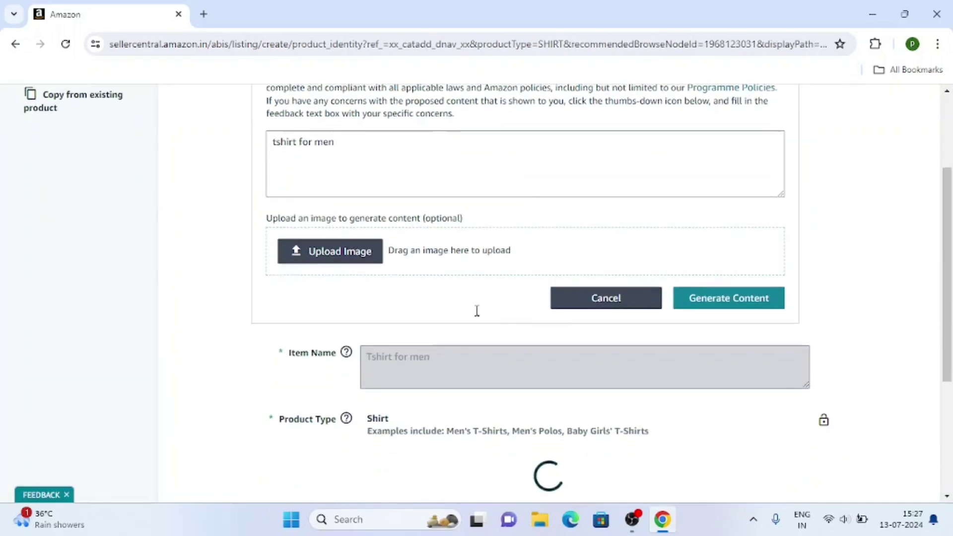
pyautogui.scroll(-1, 464, 316)
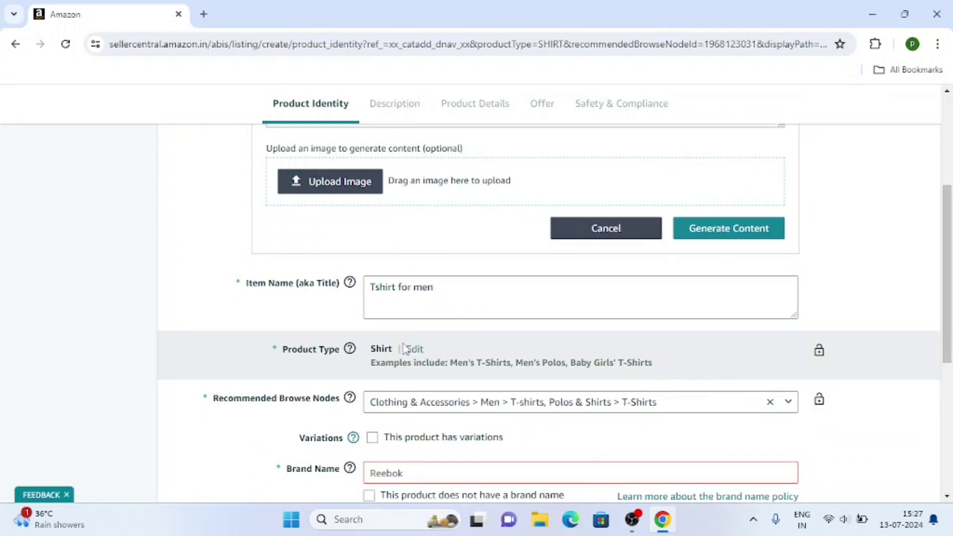
# Step: Change the product type, clearing the form, and reselect Clothing & Accessories > Men > T-Shirts
pyautogui.click(418, 351)
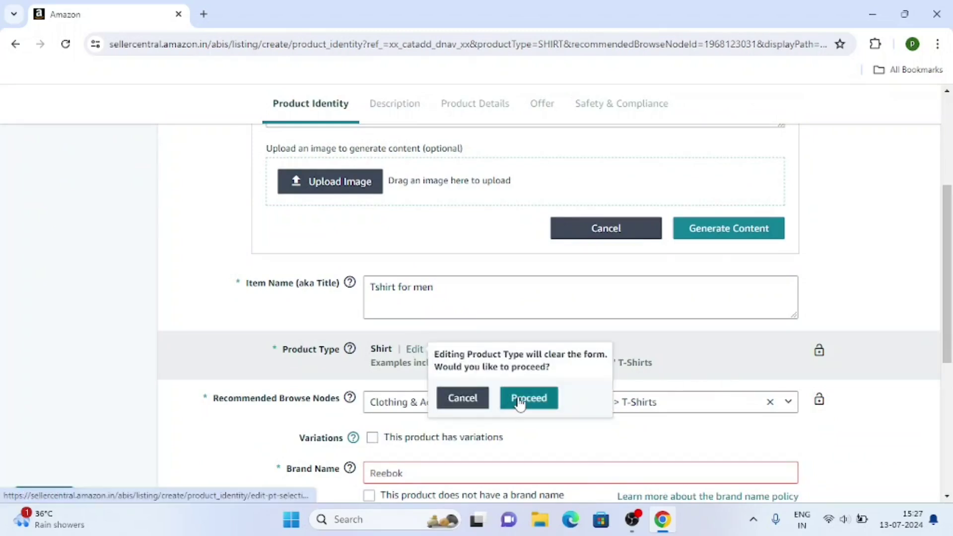
pyautogui.click(469, 398)
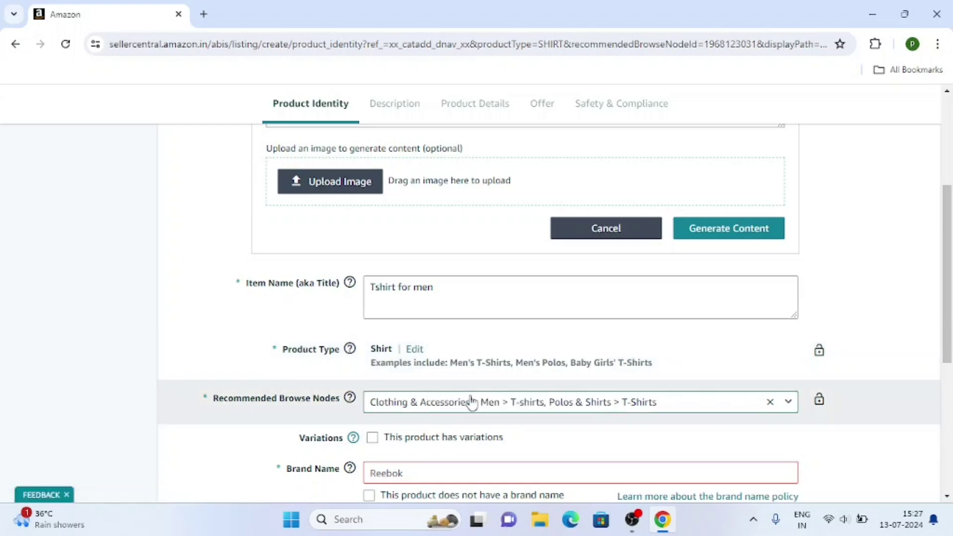
pyautogui.click(414, 349)
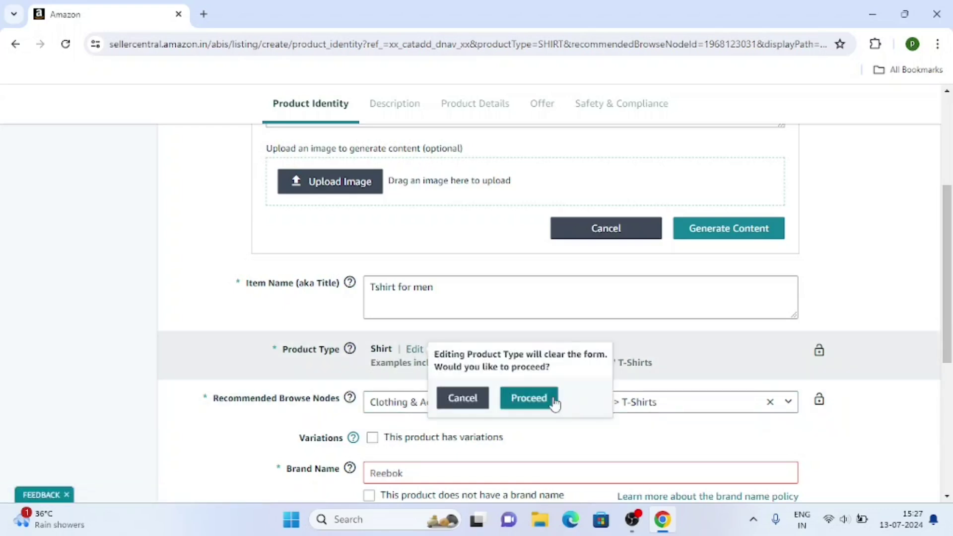
pyautogui.click(550, 400)
pyautogui.click(335, 303)
pyautogui.write('tshir')
pyautogui.write('t g')
pyautogui.press('BackSpace')
pyautogui.write('for men')
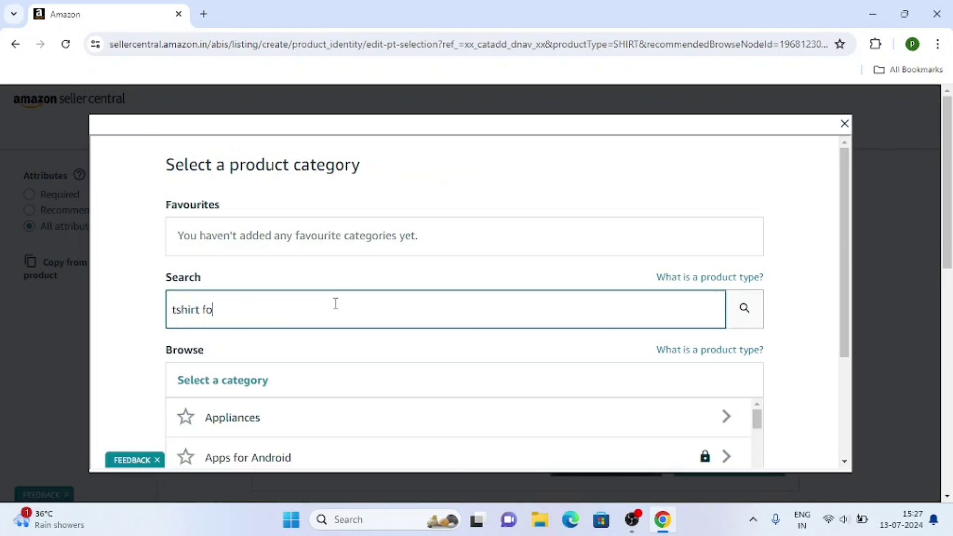
pyautogui.click(732, 313)
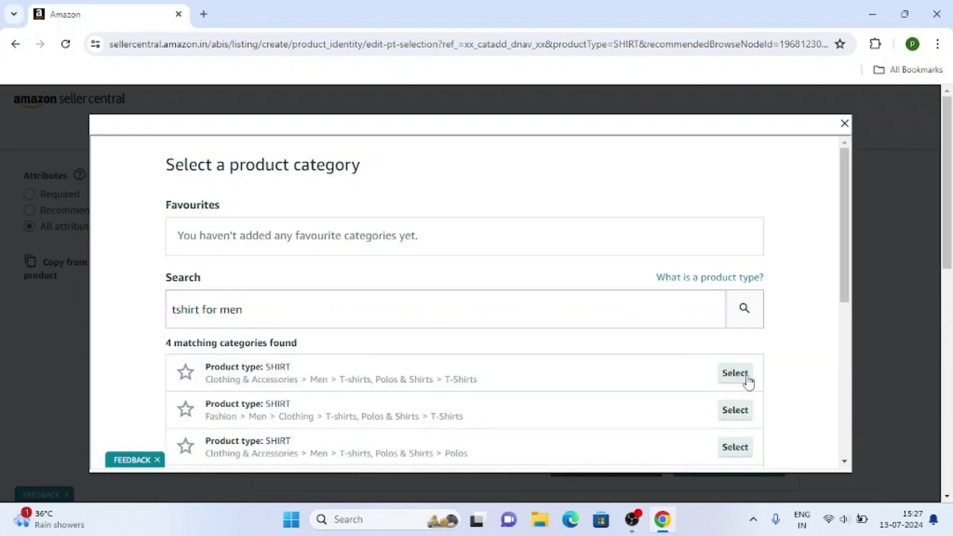
pyautogui.click(734, 380)
pyautogui.scroll(-6, 213, 346)
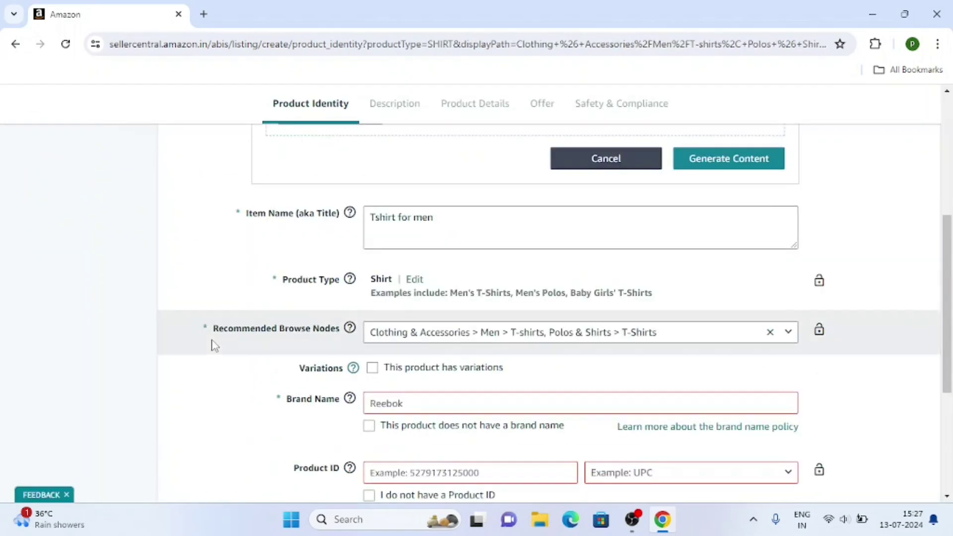
# Step: Mark the shirt as having variations, with Size as the varying attribute
pyautogui.scroll(-3, 148, 304)
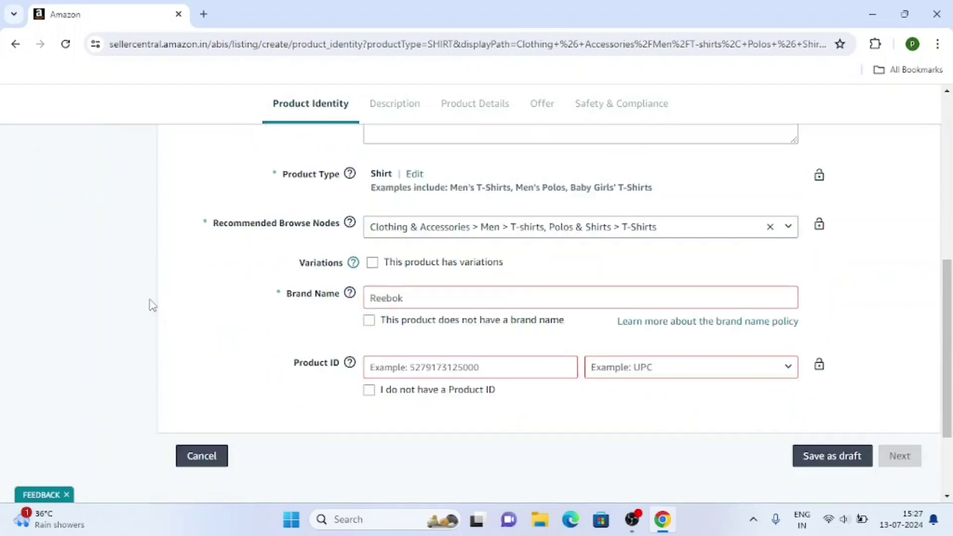
pyautogui.scroll(-1, 332, 197)
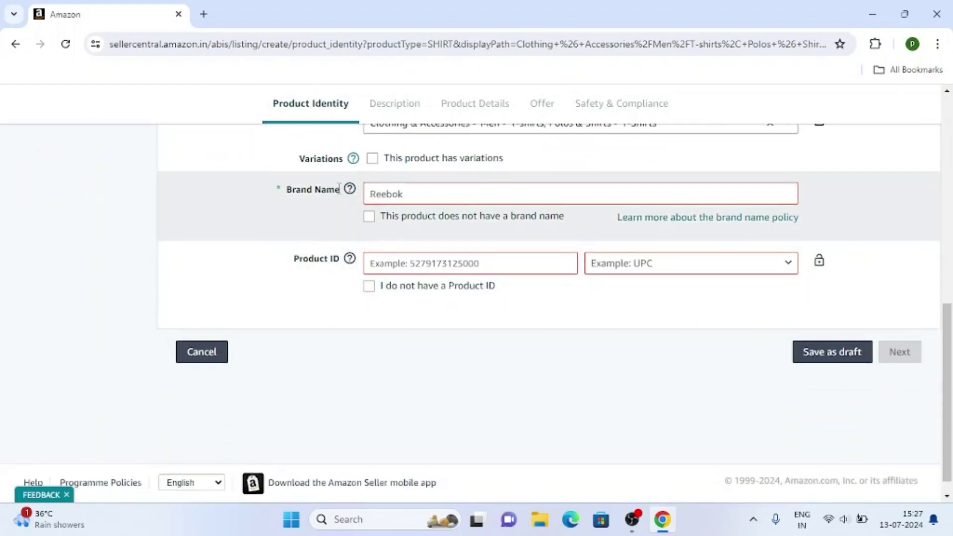
pyautogui.scroll(2, 333, 196)
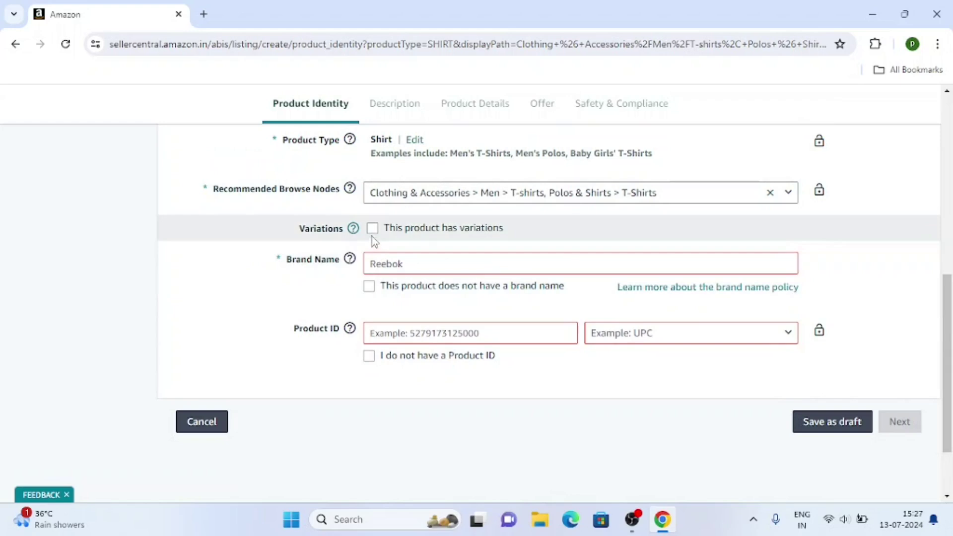
pyautogui.click(372, 230)
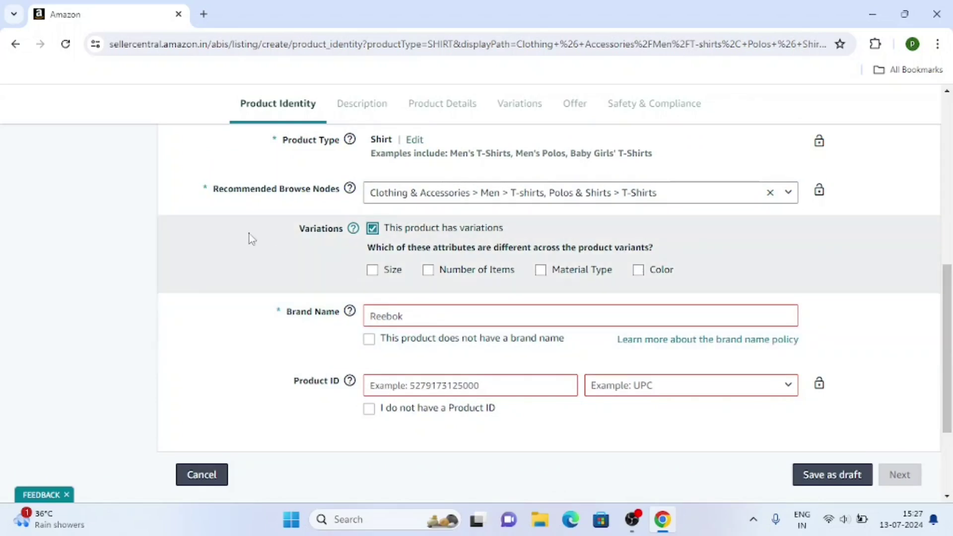
pyautogui.moveTo(327, 298)
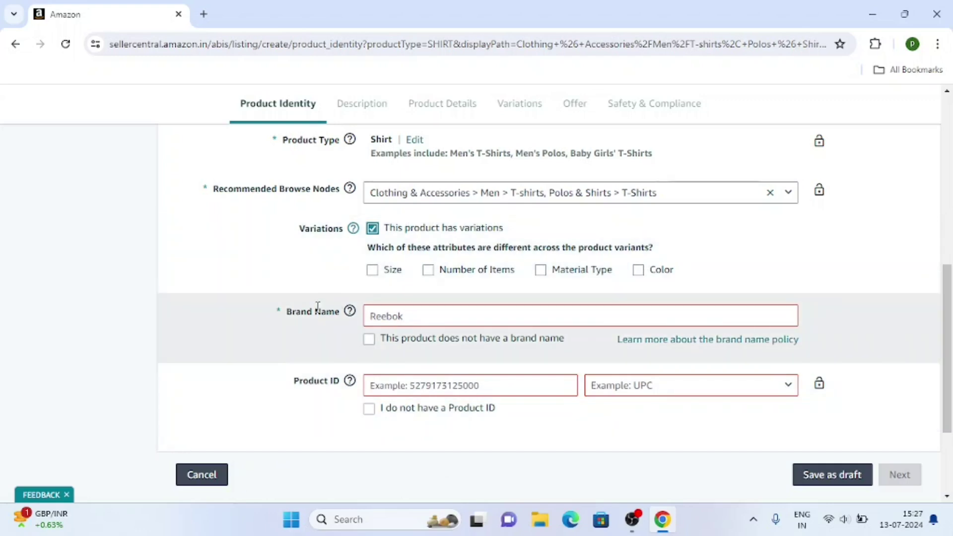
pyautogui.click(373, 271)
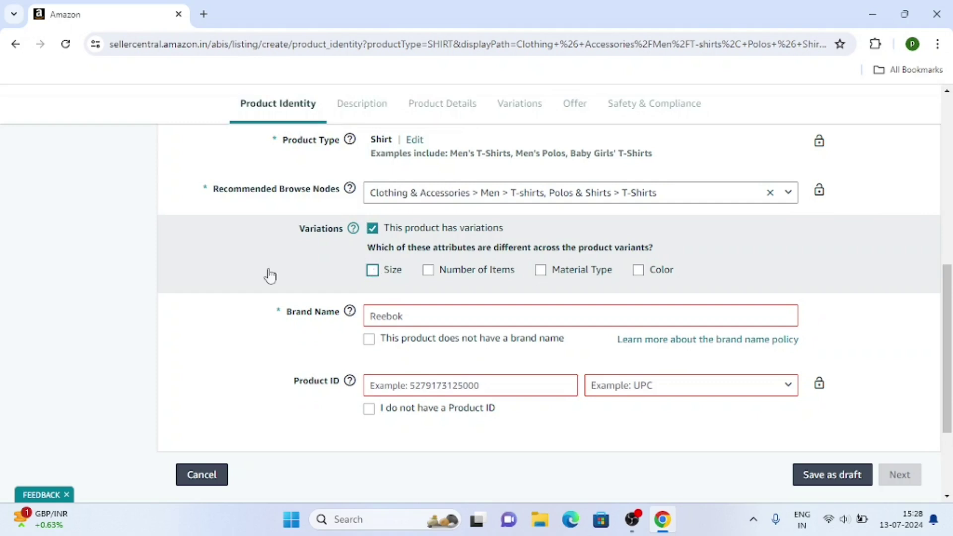
# Step: Declare the product has no brand name (Generic) and continue to the Description step
pyautogui.scroll(-2, 185, 290)
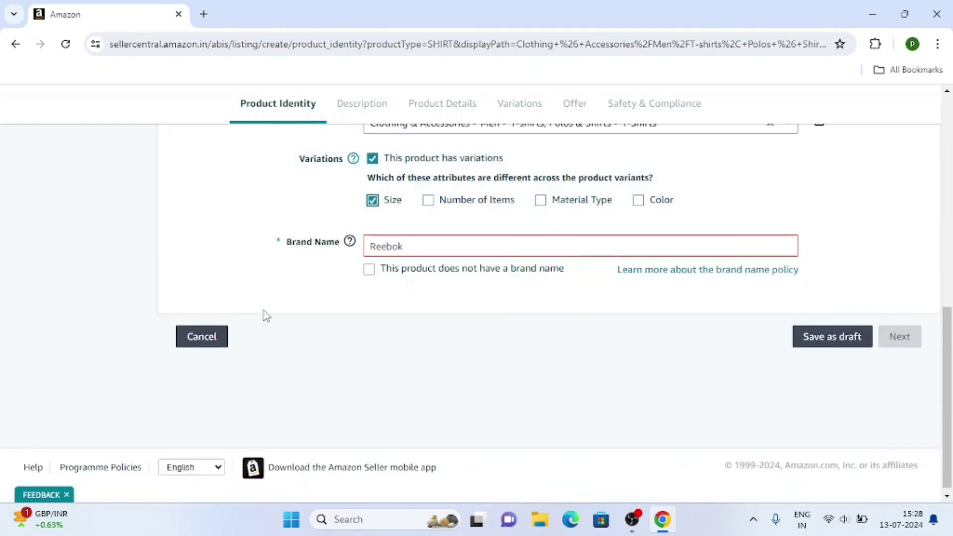
pyautogui.click(400, 248)
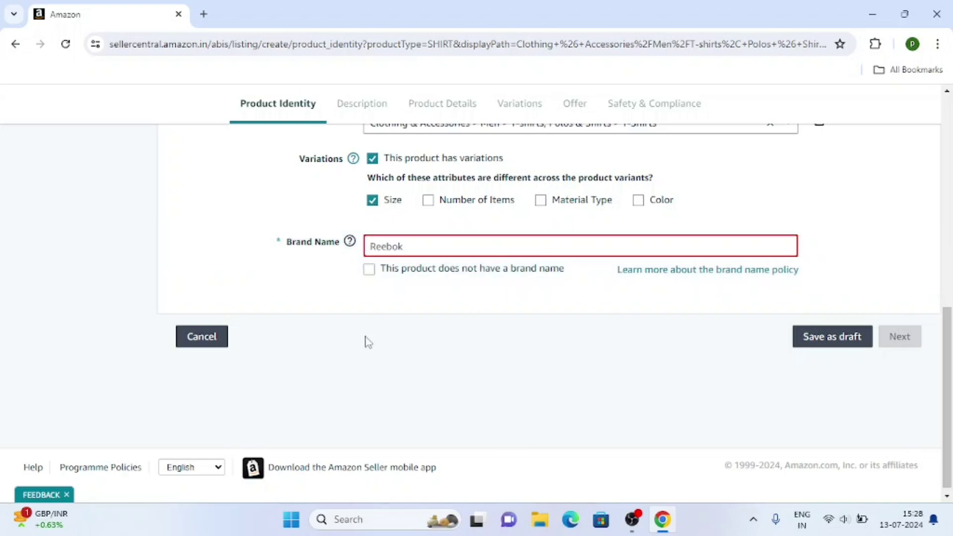
pyautogui.click(370, 273)
pyautogui.scroll(1, 772, 427)
pyautogui.scroll(1, 773, 428)
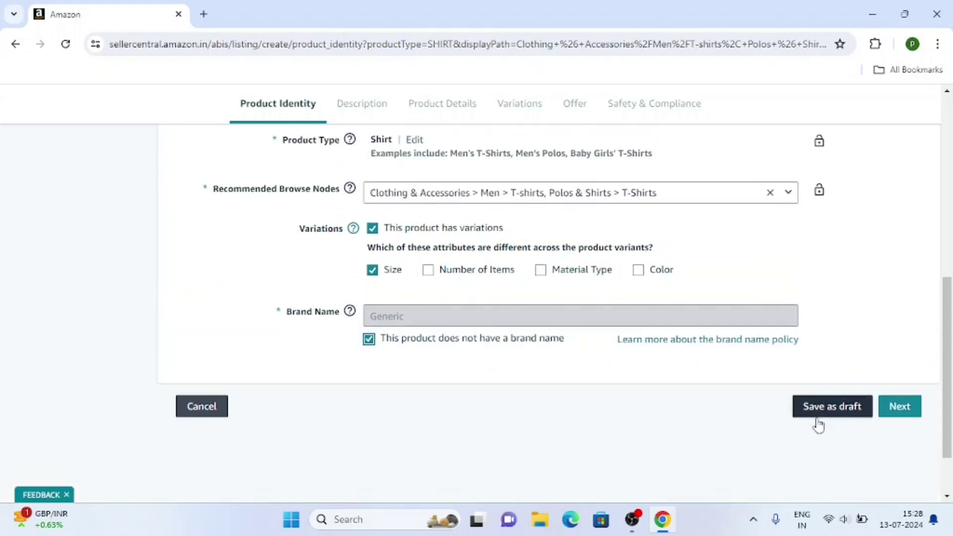
pyautogui.click(889, 409)
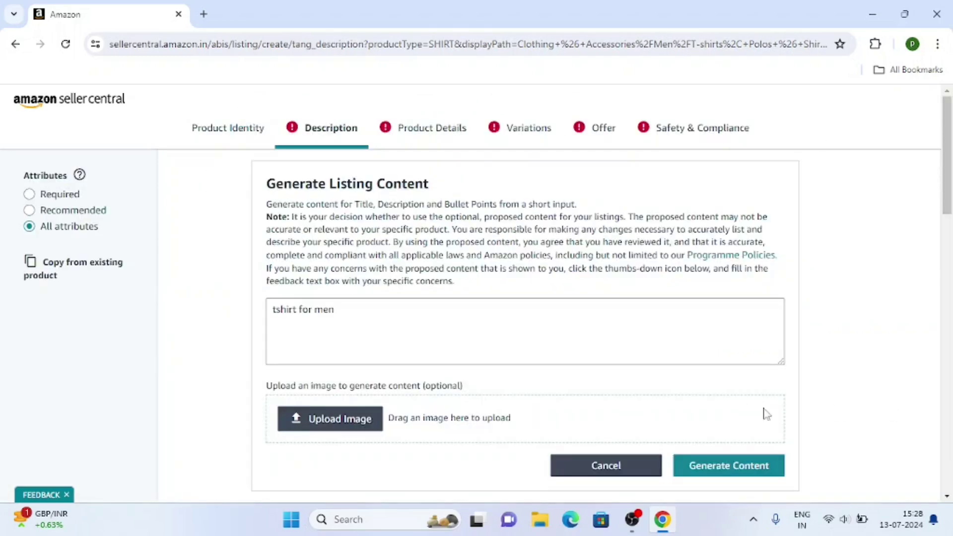
# Step: Enter the product description 'Tshirt for men in blue color'
pyautogui.scroll(-6, 305, 354)
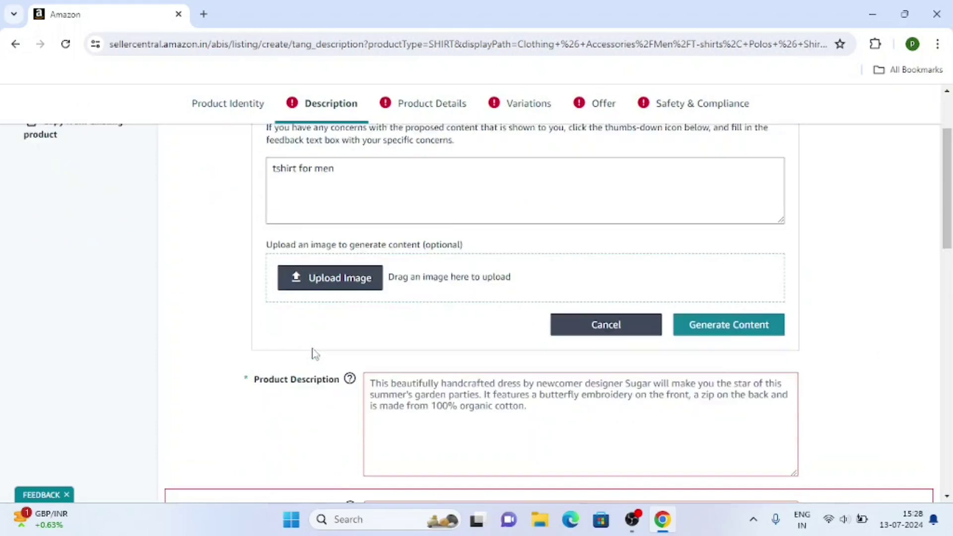
pyautogui.scroll(-2, 496, 307)
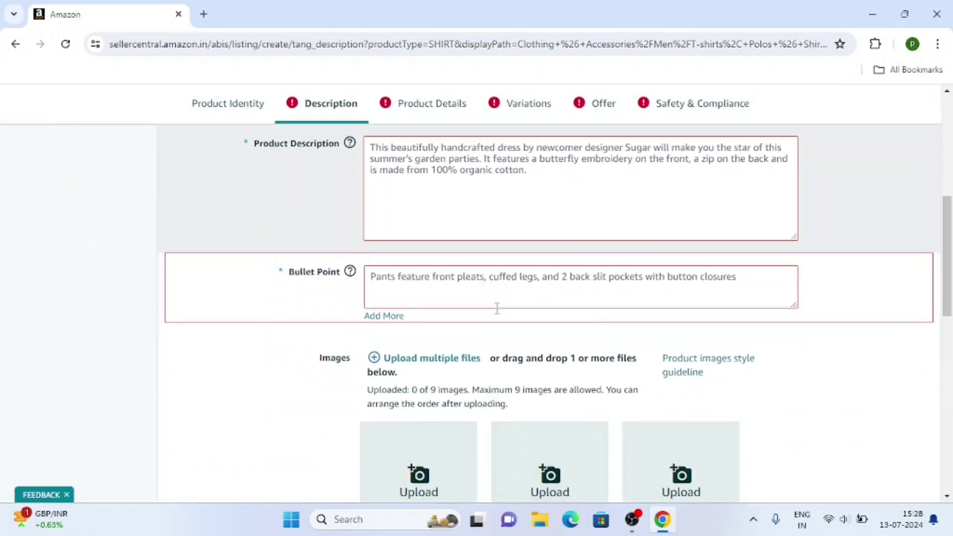
pyautogui.scroll(3, 446, 268)
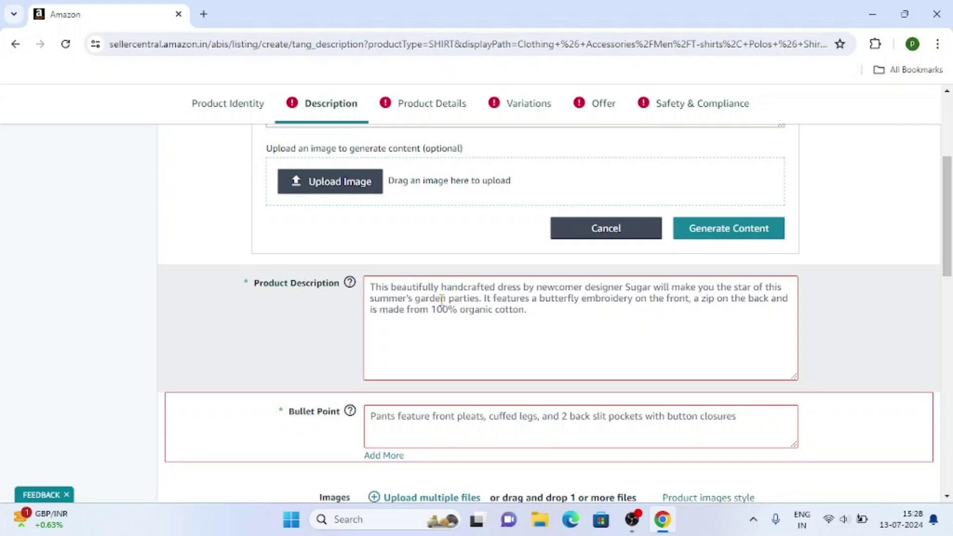
pyautogui.click(442, 300)
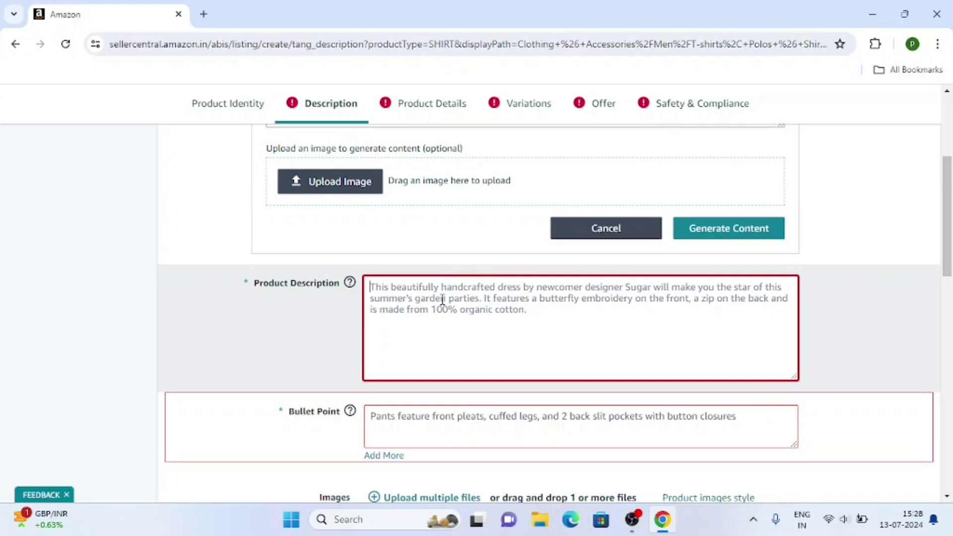
pyautogui.write('T')
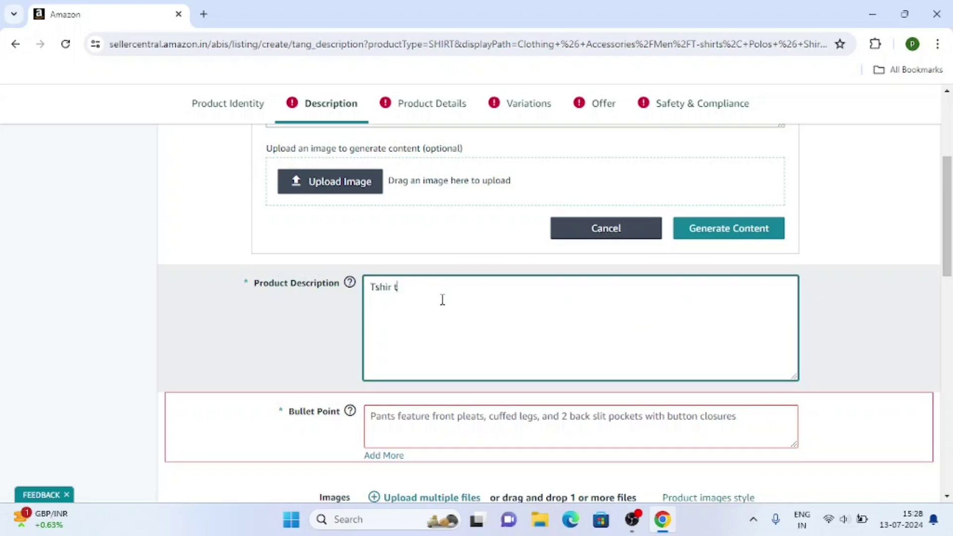
pyautogui.write('shirt for men in blue color')
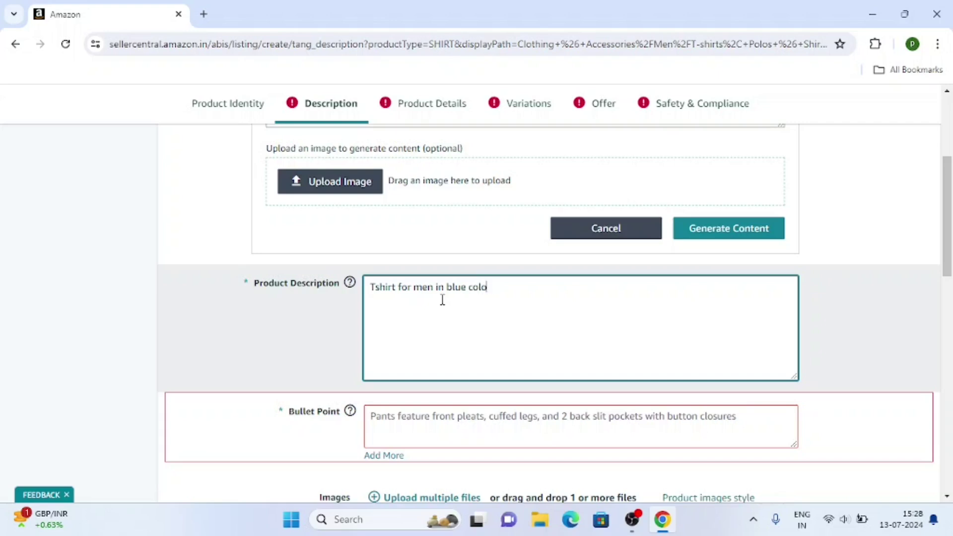
# Step: Add a second bullet and fill the bullets with 'Material : Cotton' and 'Gender Type : Male'
pyautogui.scroll(-3, 442, 300)
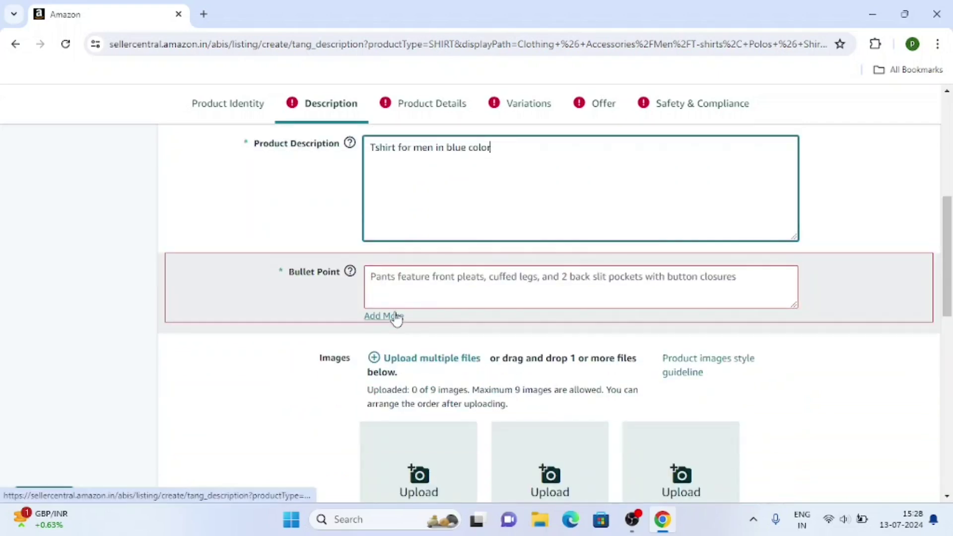
pyautogui.click(392, 315)
pyautogui.click(397, 278)
pyautogui.write('M')
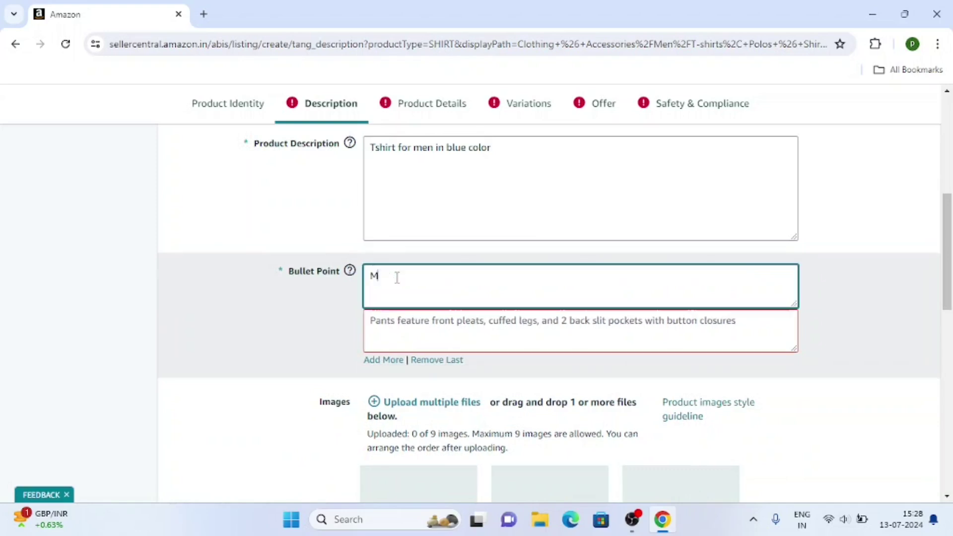
pyautogui.write('aterial : Cotton')
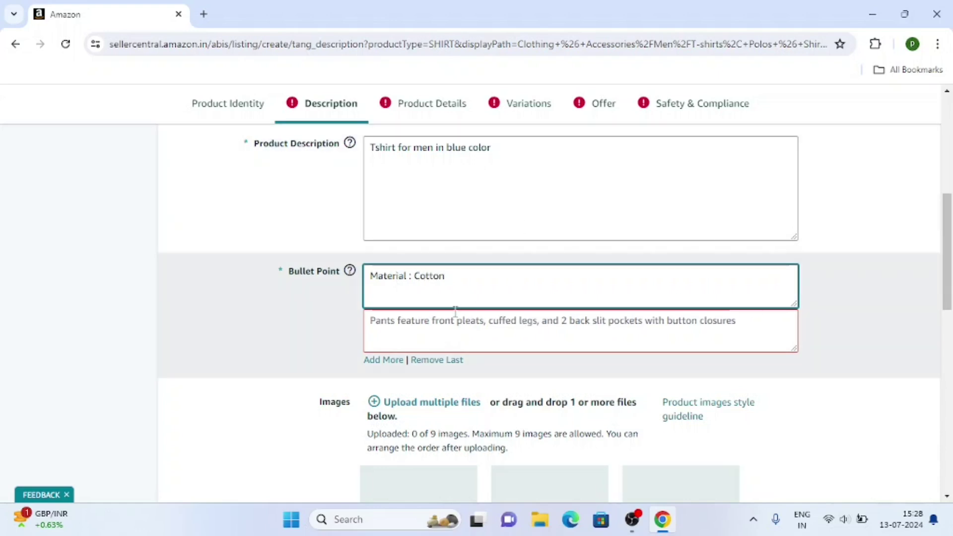
pyautogui.click(435, 334)
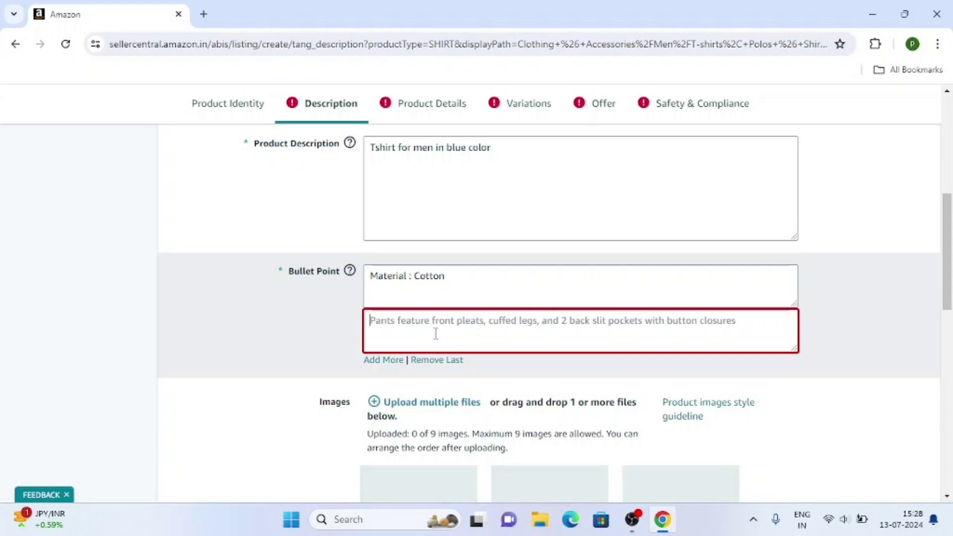
pyautogui.write('Gender Type : Male')
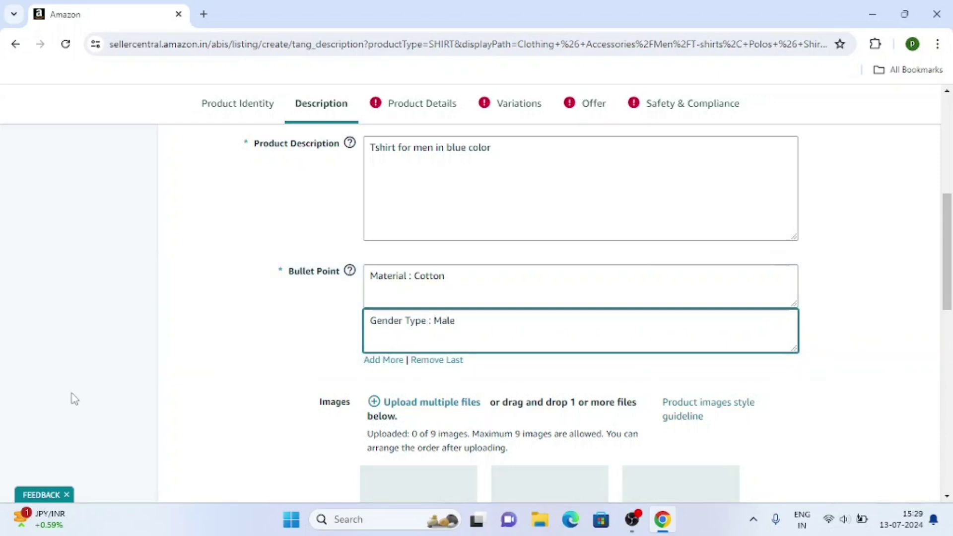
pyautogui.scroll(-4, 134, 368)
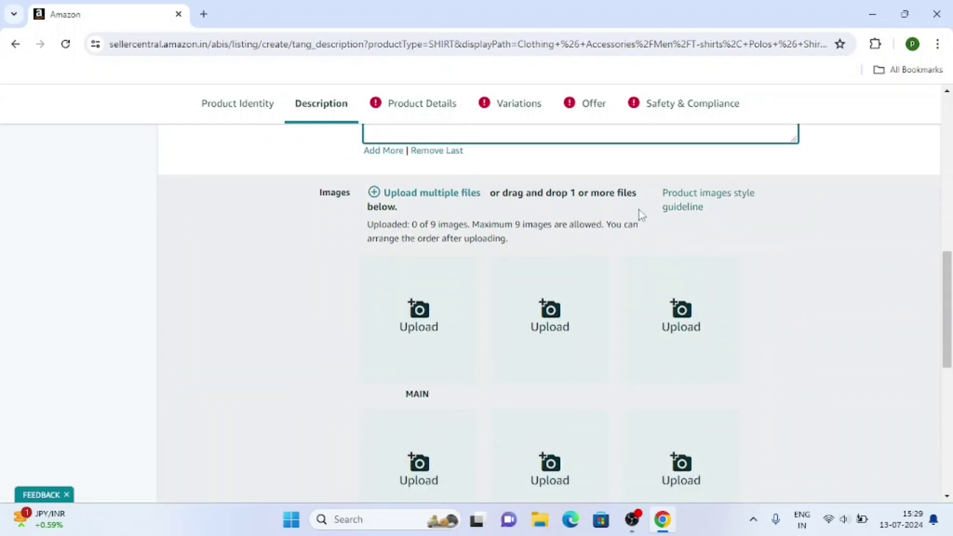
# Step: Upload the blue T-shirt photo from Downloads as the main image, then go to Product Details
pyautogui.click(433, 303)
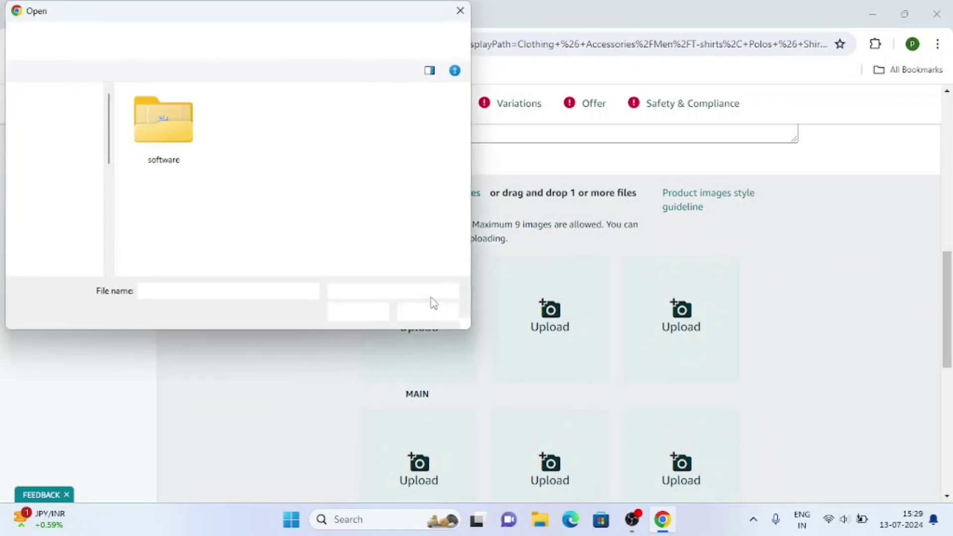
pyautogui.scroll(-1, 77, 195)
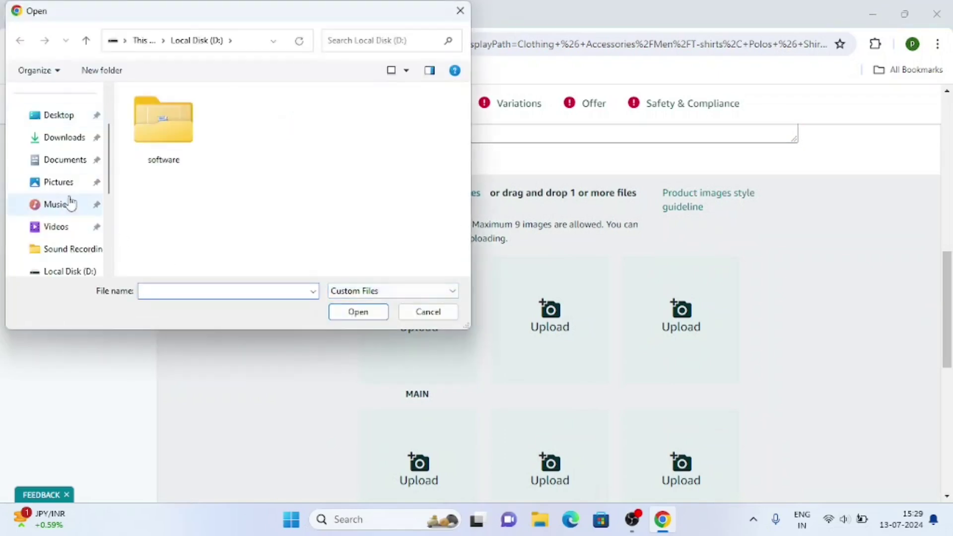
pyautogui.click(70, 138)
pyautogui.scroll(-10, 250, 184)
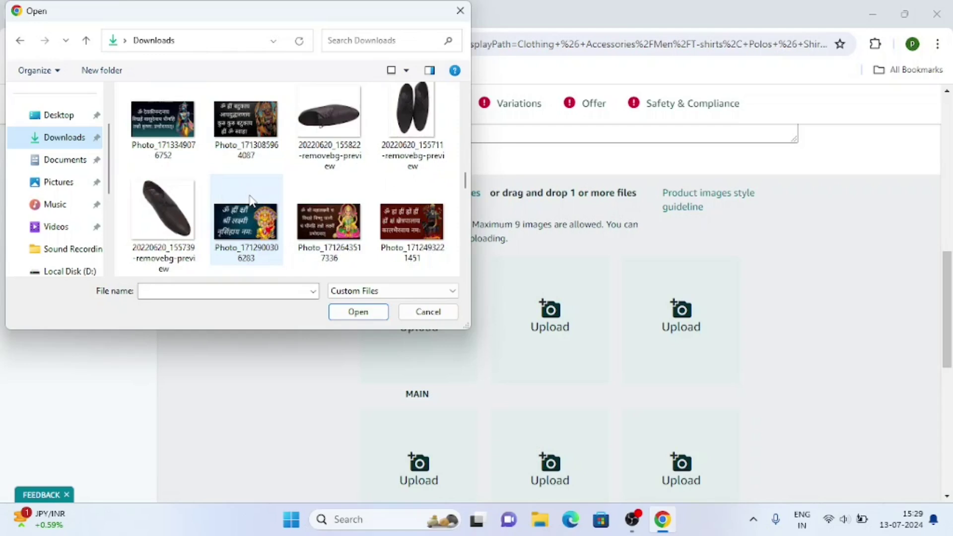
pyautogui.scroll(-3, 329, 179)
pyautogui.click(330, 183)
pyautogui.click(350, 312)
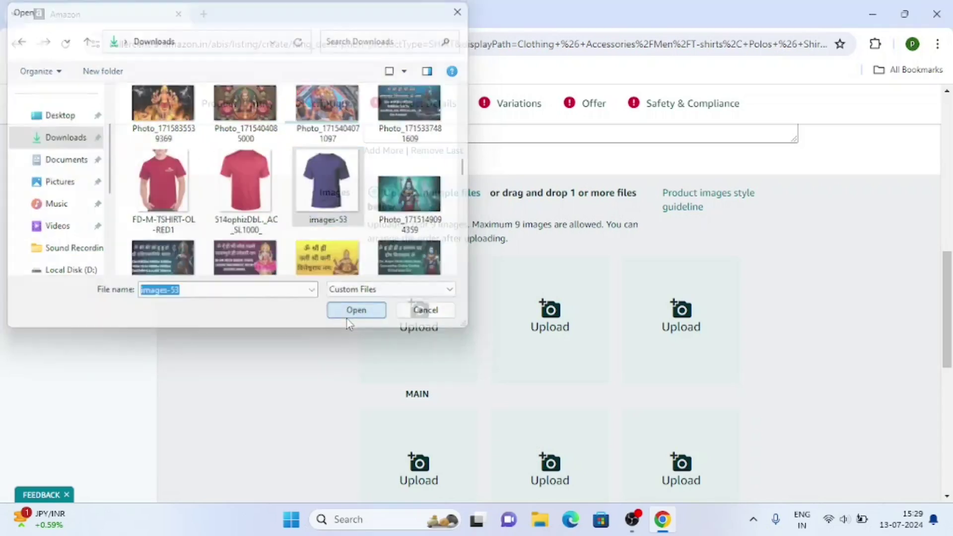
pyautogui.scroll(-9, 306, 371)
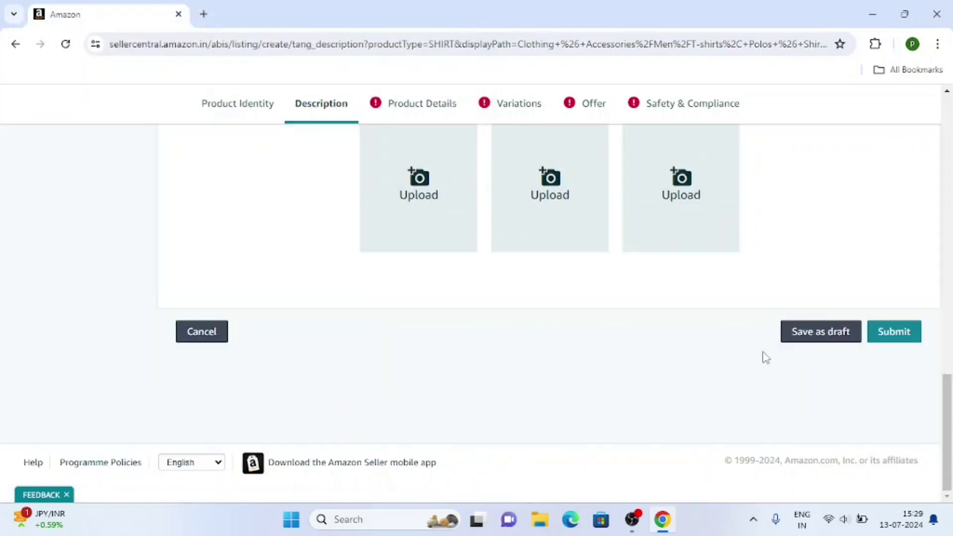
pyautogui.click(443, 112)
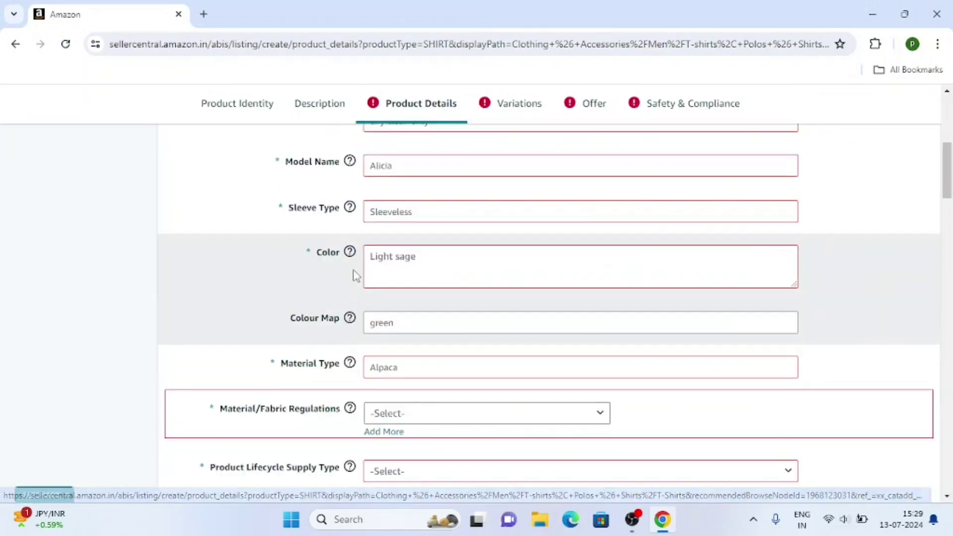
# Step: Set part number Abc123blueshort, style Western, gender Mens and Slim Fit fitting type
pyautogui.scroll(8, 353, 274)
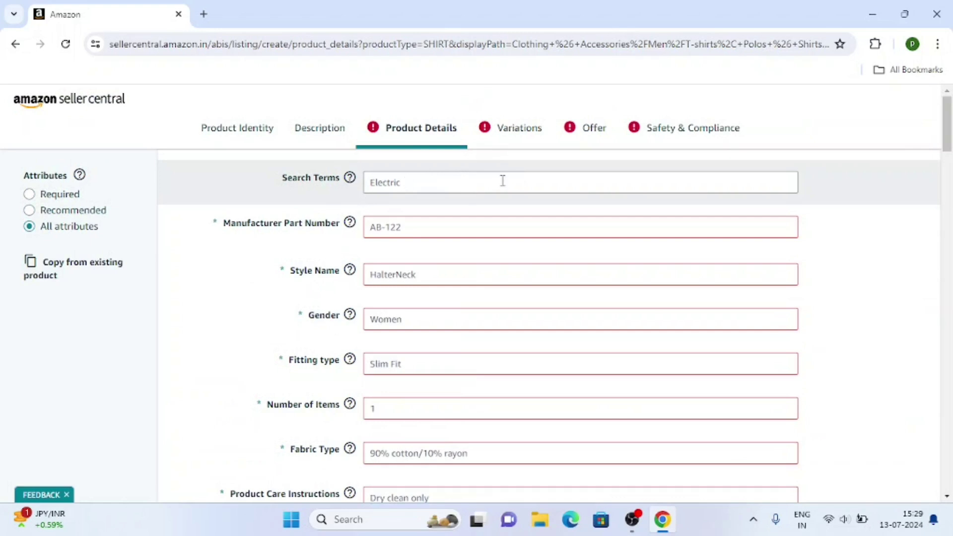
pyautogui.click(428, 227)
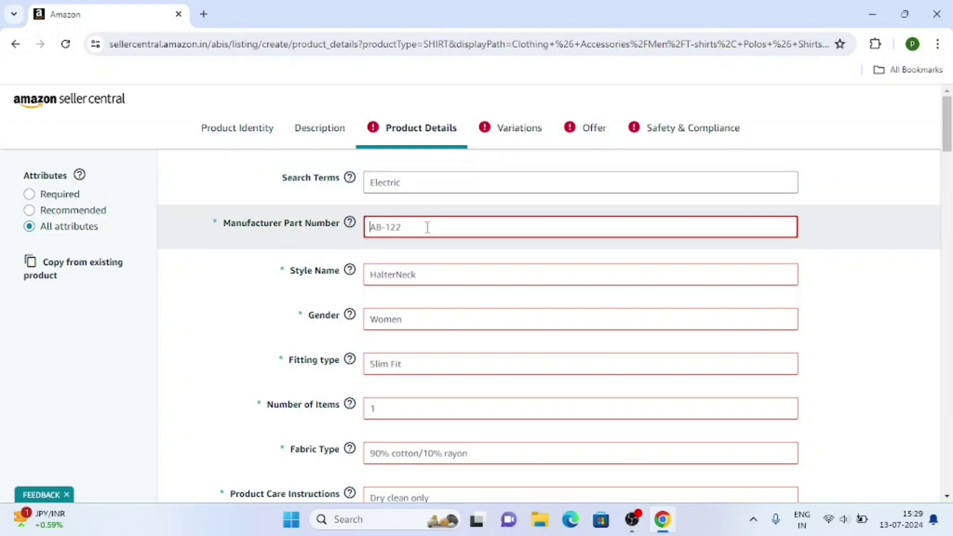
pyautogui.write('Abc123bluesfor')
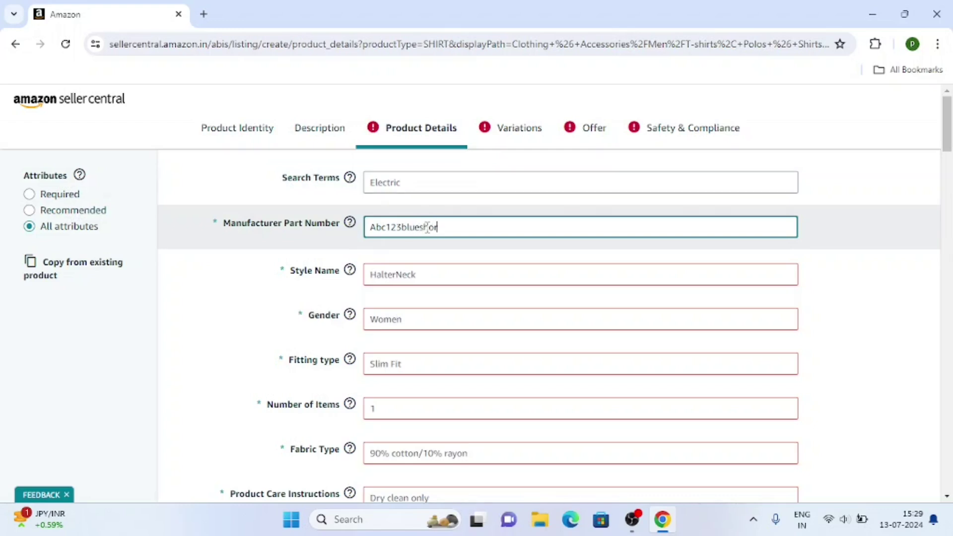
pyautogui.click(447, 275)
pyautogui.click(415, 298)
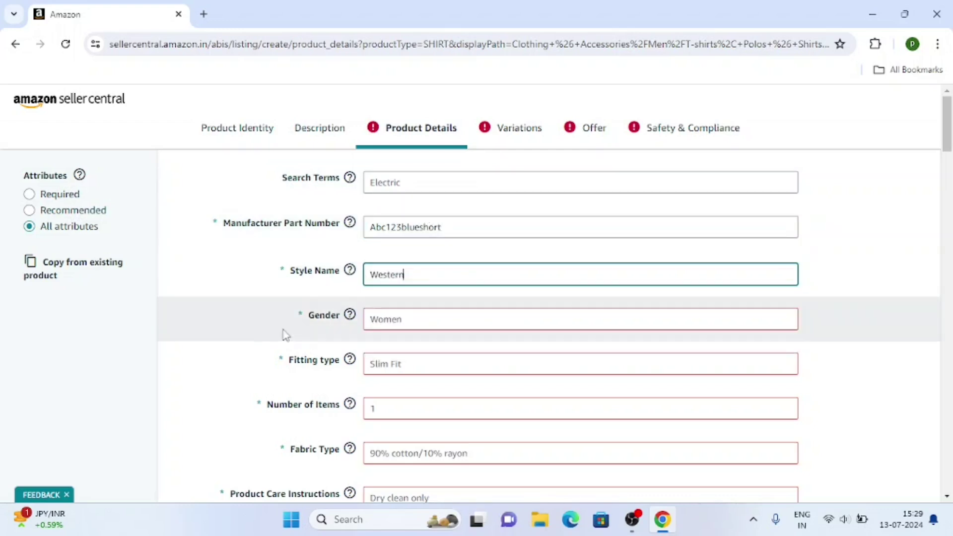
pyautogui.scroll(-2, 386, 263)
pyautogui.click(387, 229)
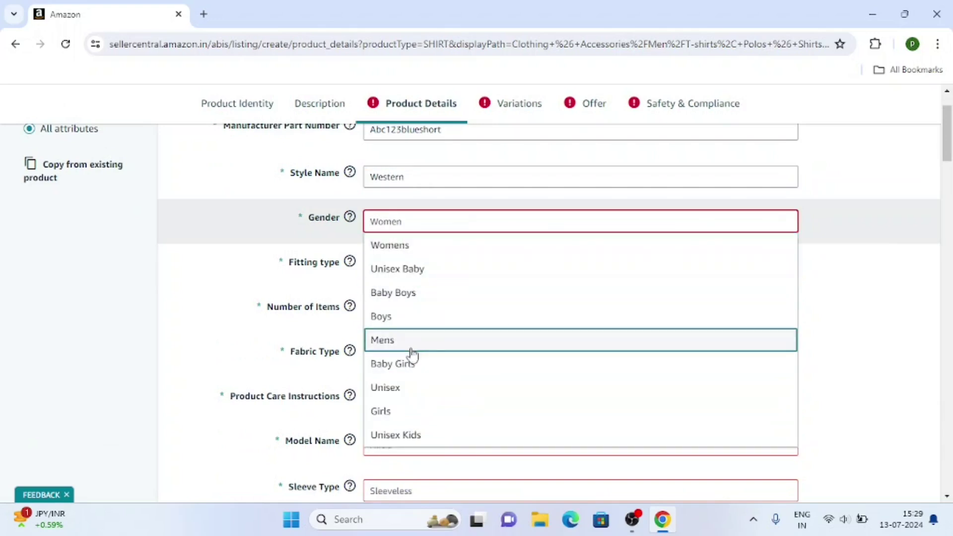
pyautogui.click(395, 340)
pyautogui.click(386, 268)
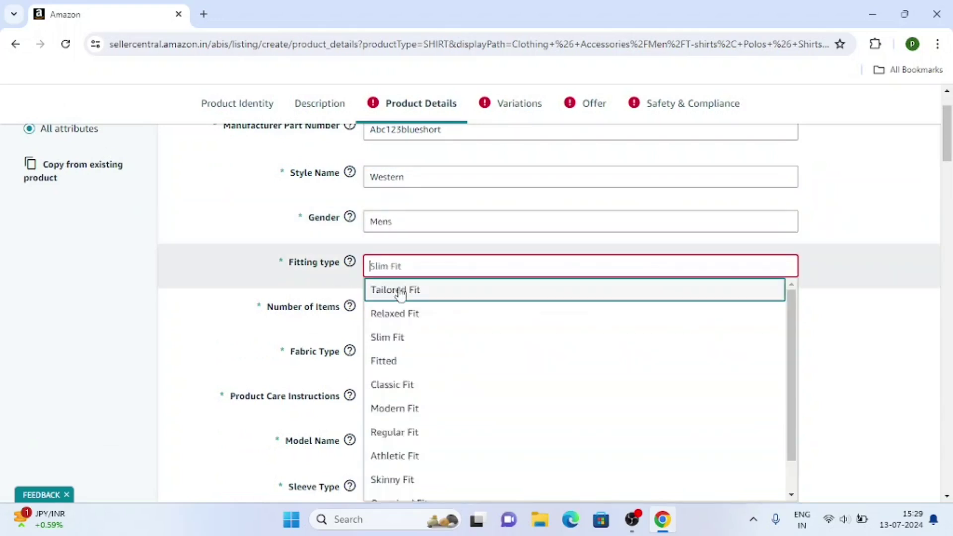
pyautogui.click(410, 337)
# Step: Set Number of Items to 1 and fabric type to '100 % cotton'
pyautogui.click(411, 311)
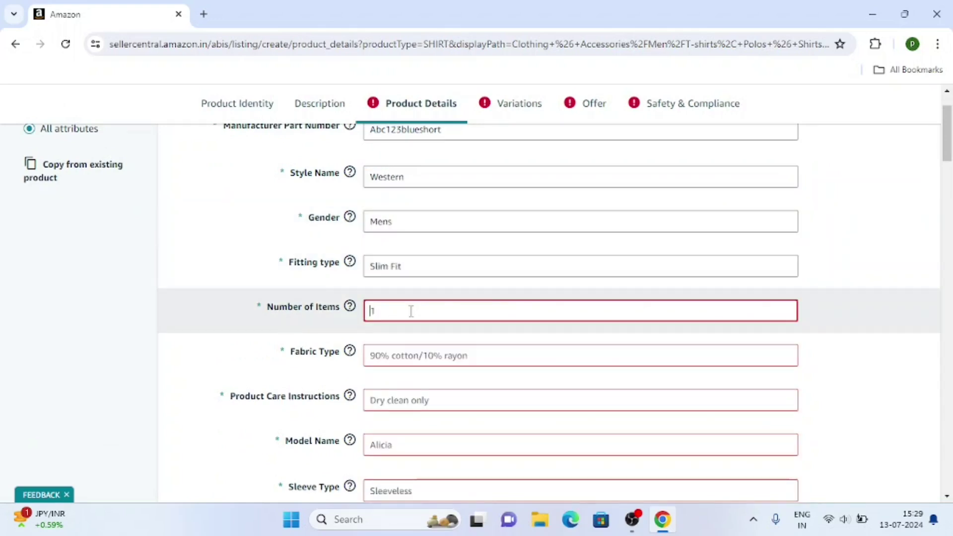
pyautogui.write('1')
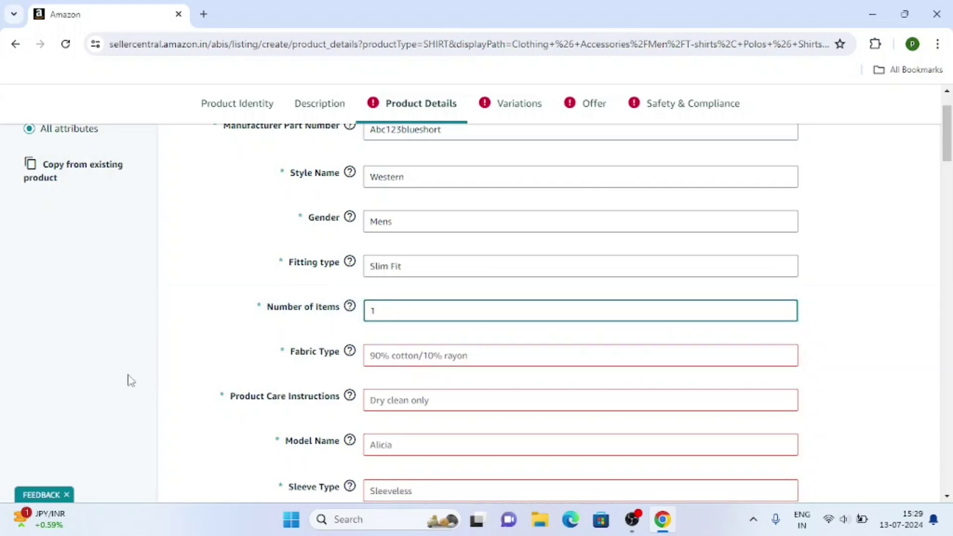
pyautogui.scroll(-1, 260, 367)
pyautogui.scroll(-2, 260, 365)
pyautogui.click(407, 219)
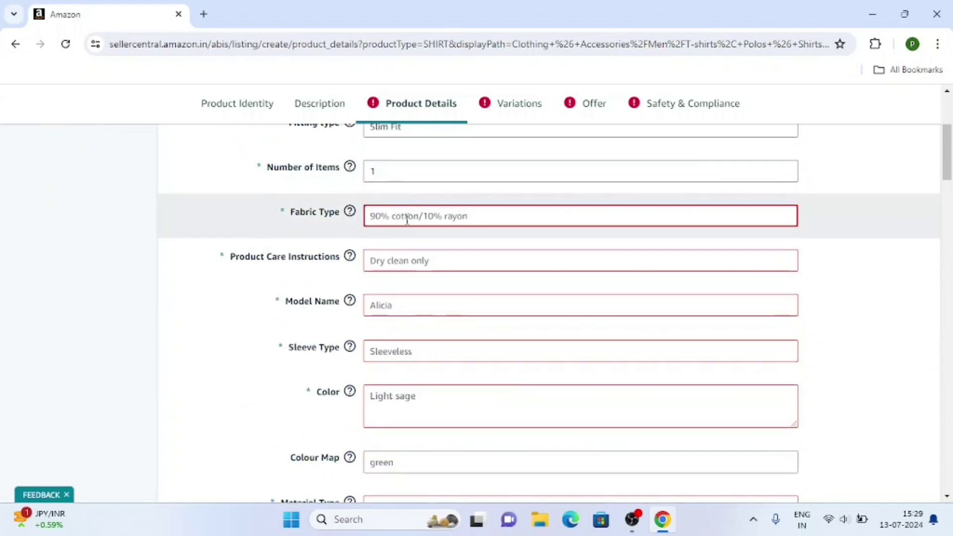
pyautogui.write('100')
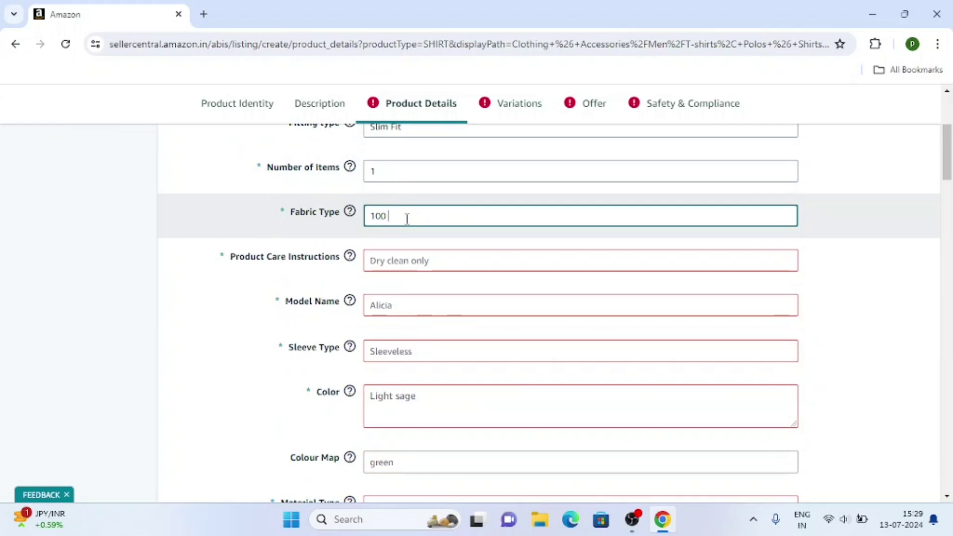
pyautogui.write(' % cotton')
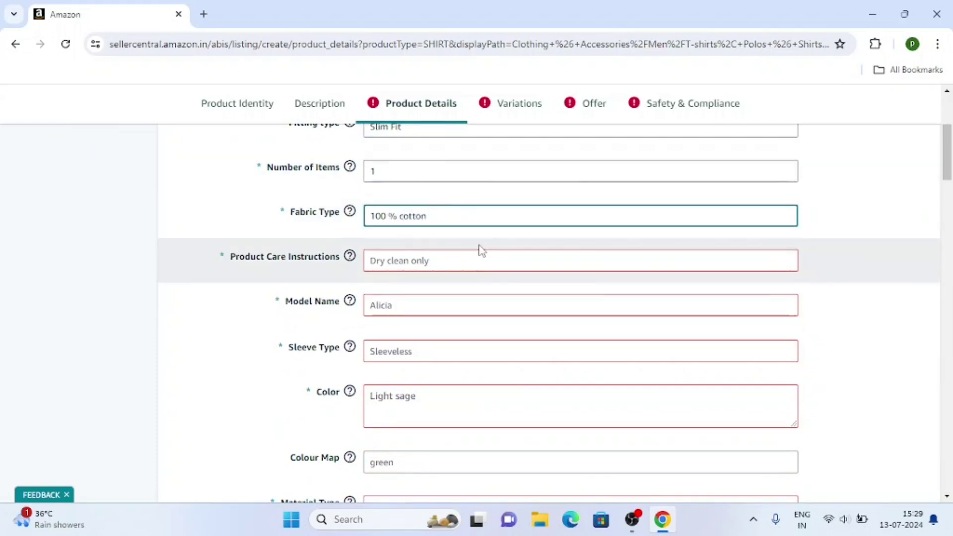
pyautogui.click(424, 258)
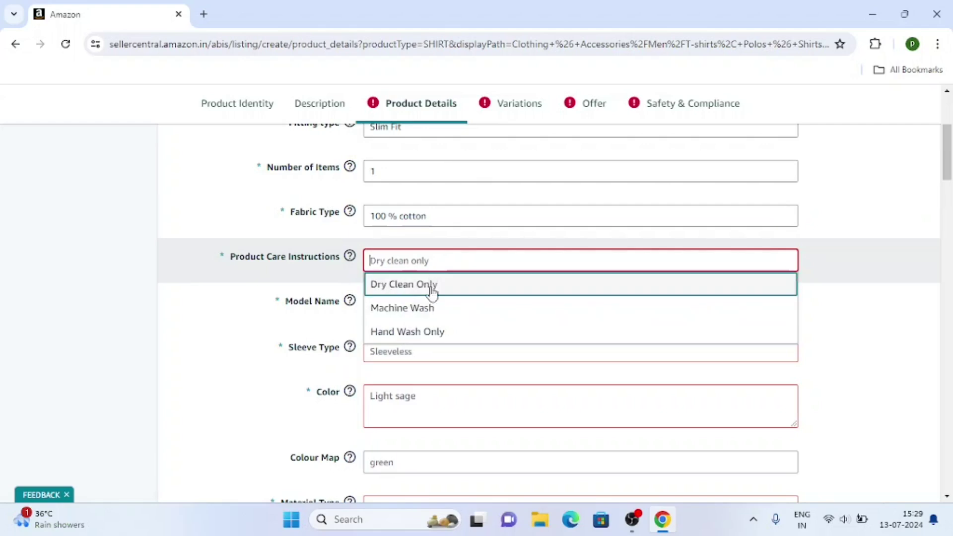
# Step: Set care to Hand Wash Only, model name Tshirtblue55 and sleeve type Short Sleeve
pyautogui.click(424, 331)
pyautogui.scroll(-1, 230, 342)
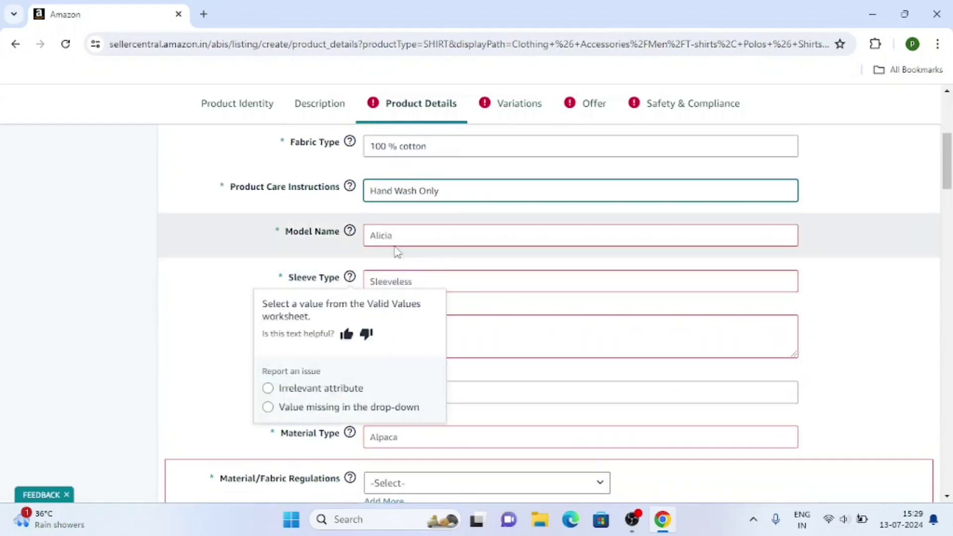
pyautogui.click(405, 240)
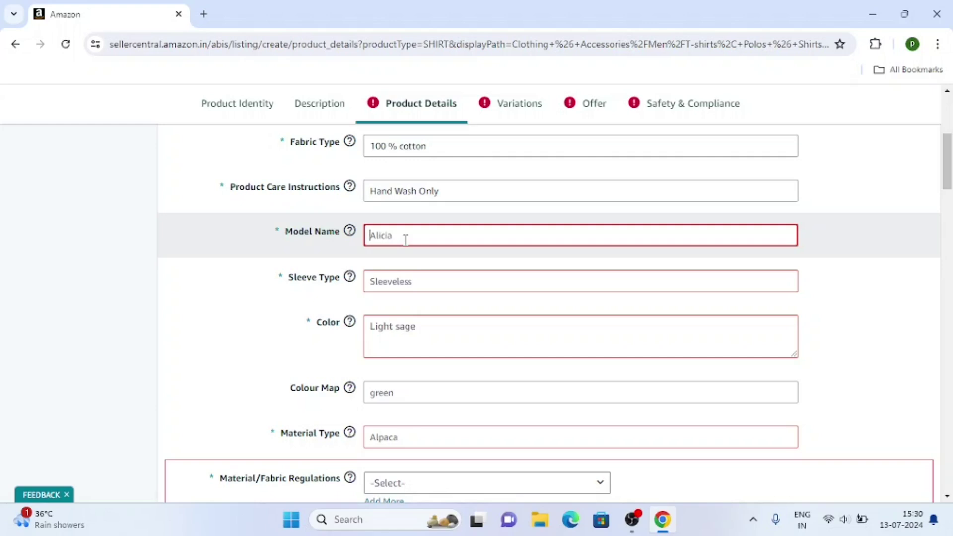
pyautogui.write('Tshirtblue55')
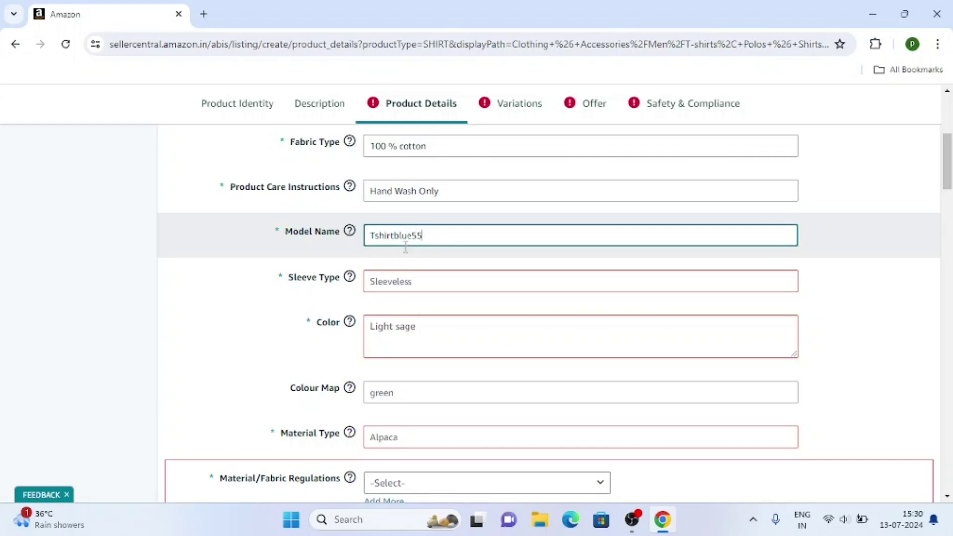
pyautogui.scroll(-2, 406, 248)
pyautogui.click(379, 213)
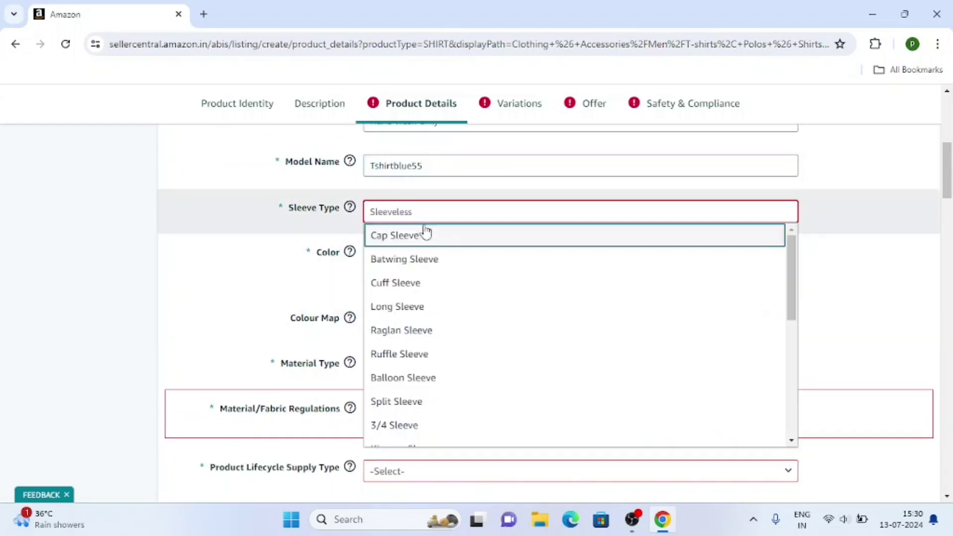
pyautogui.scroll(-3, 413, 333)
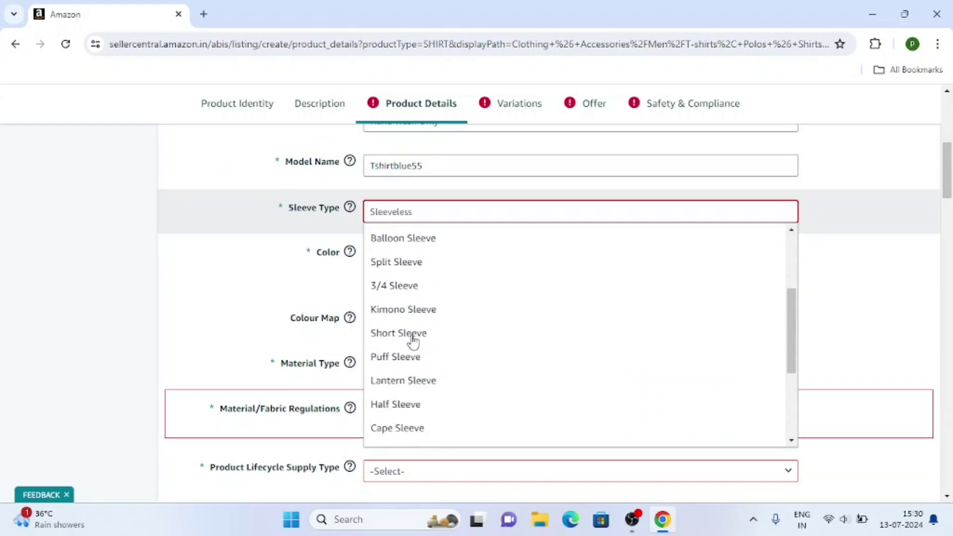
pyautogui.click(411, 342)
# Step: Set colour 'blue' with colour map Blue, material Cotton, and fabric regulations Not Applicable
pyautogui.scroll(-2, 406, 263)
pyautogui.click(406, 260)
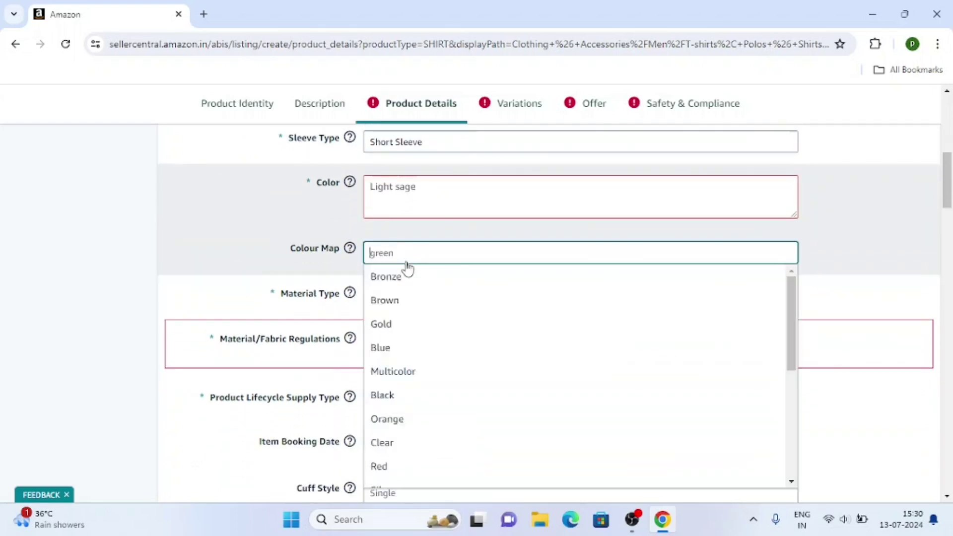
pyautogui.click(404, 189)
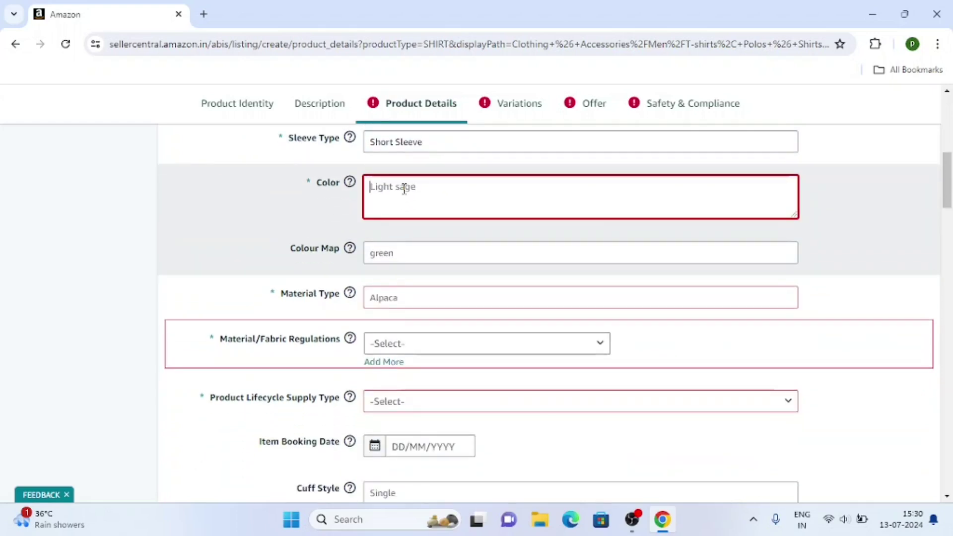
pyautogui.write('blue')
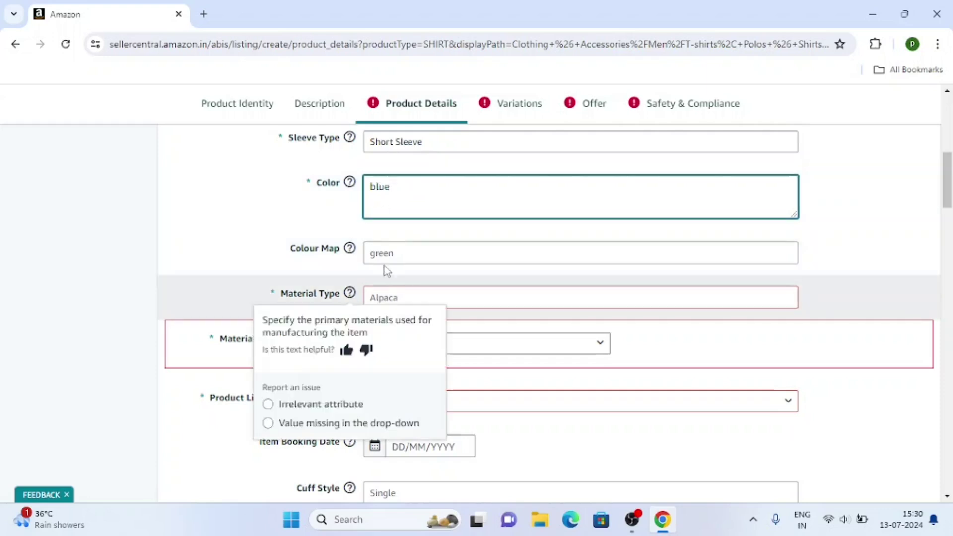
pyautogui.click(389, 260)
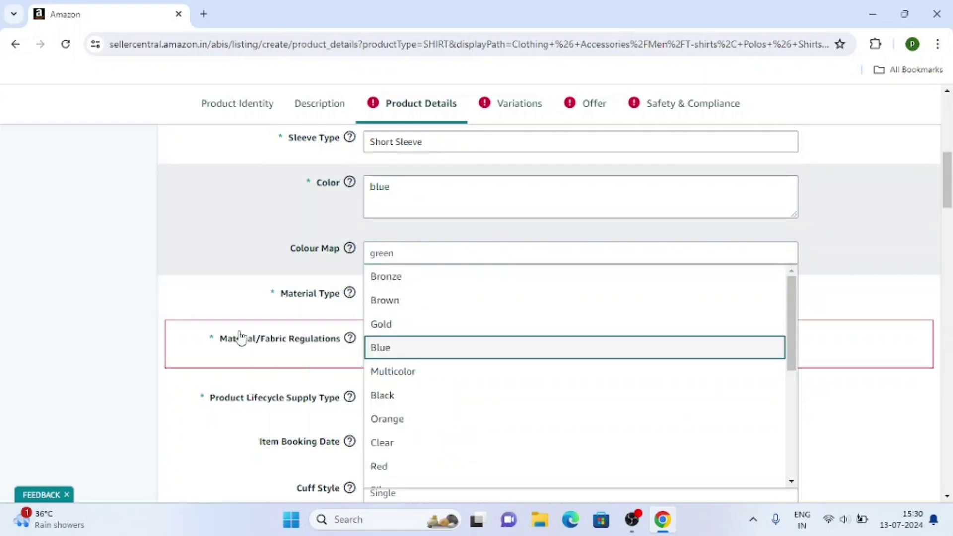
pyautogui.press('Return')
pyautogui.click(396, 299)
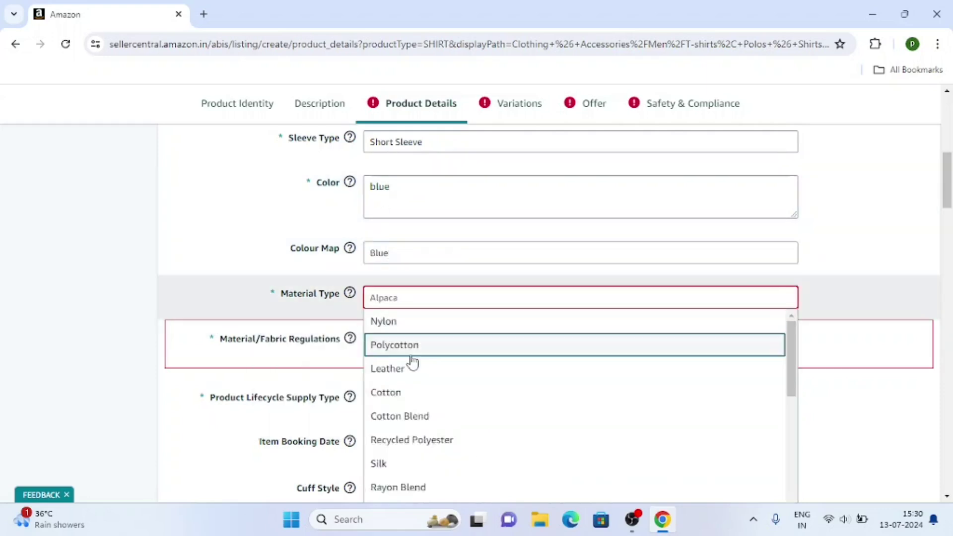
pyautogui.click(399, 393)
pyautogui.click(410, 275)
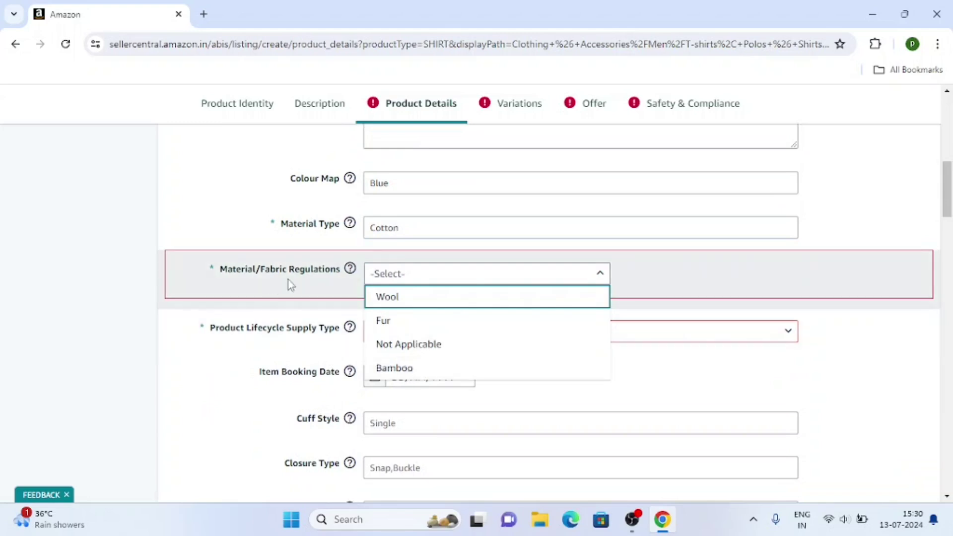
pyautogui.click(404, 344)
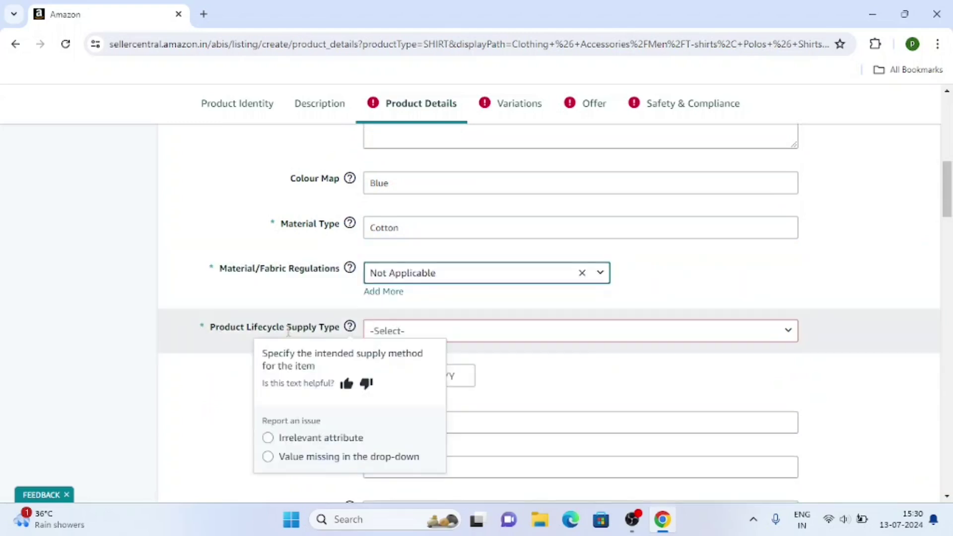
# Step: Set the lifecycle supply type to Fashion and move on to the Variations step
pyautogui.scroll(-3, 287, 332)
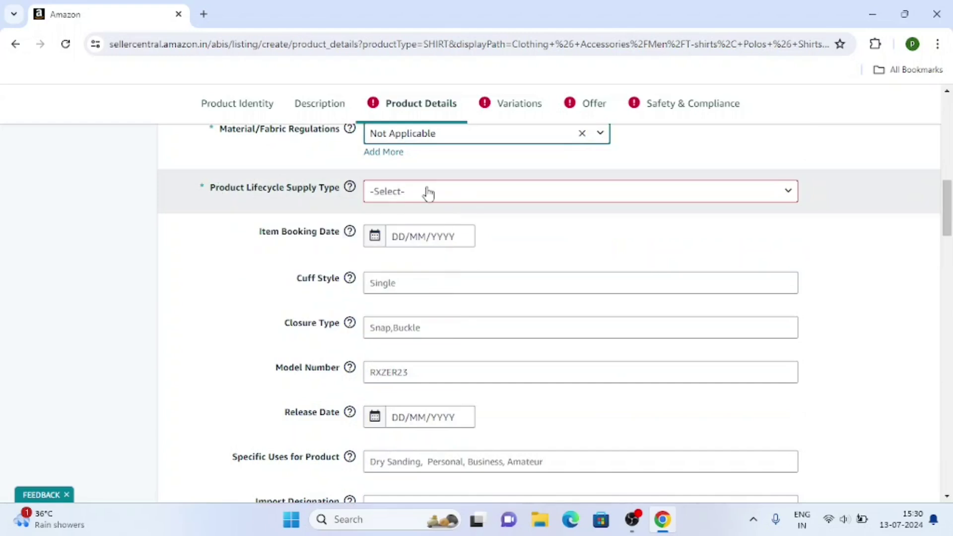
pyautogui.click(429, 192)
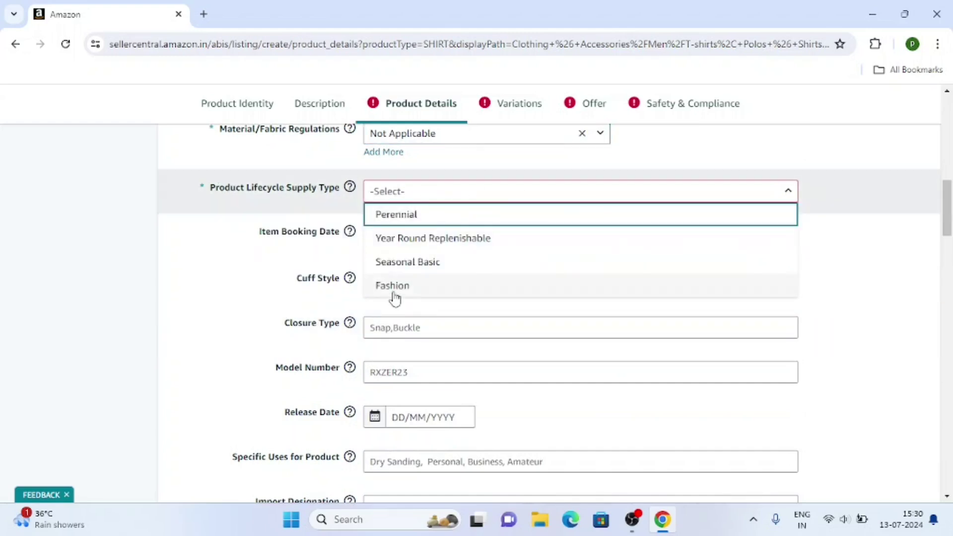
pyautogui.click(394, 290)
pyautogui.scroll(-1, 208, 309)
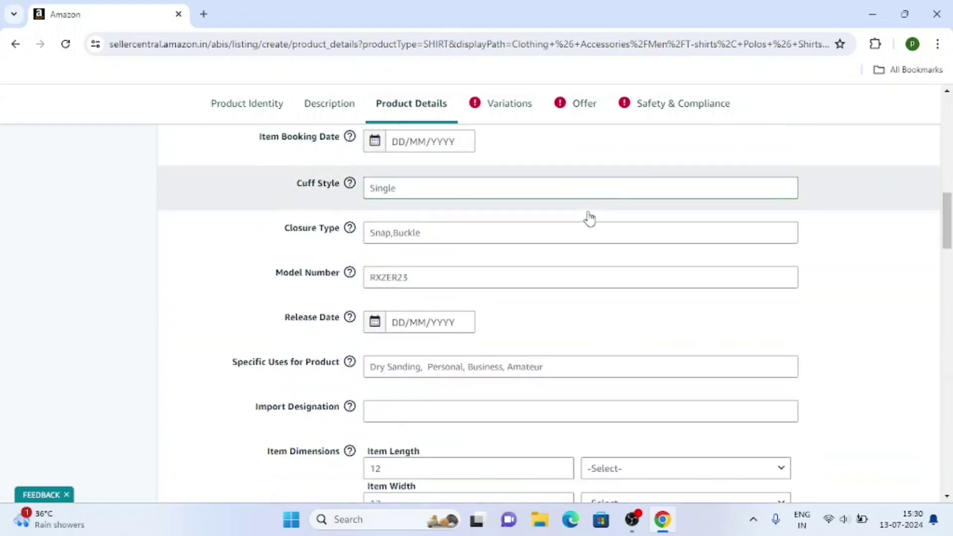
pyautogui.scroll(-5, 589, 216)
pyautogui.scroll(-20, 579, 245)
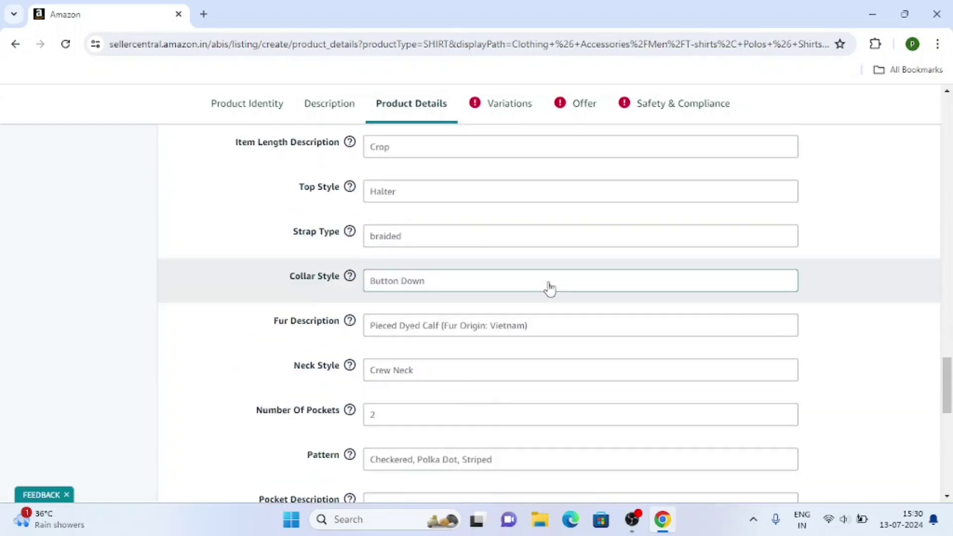
pyautogui.scroll(20, 538, 284)
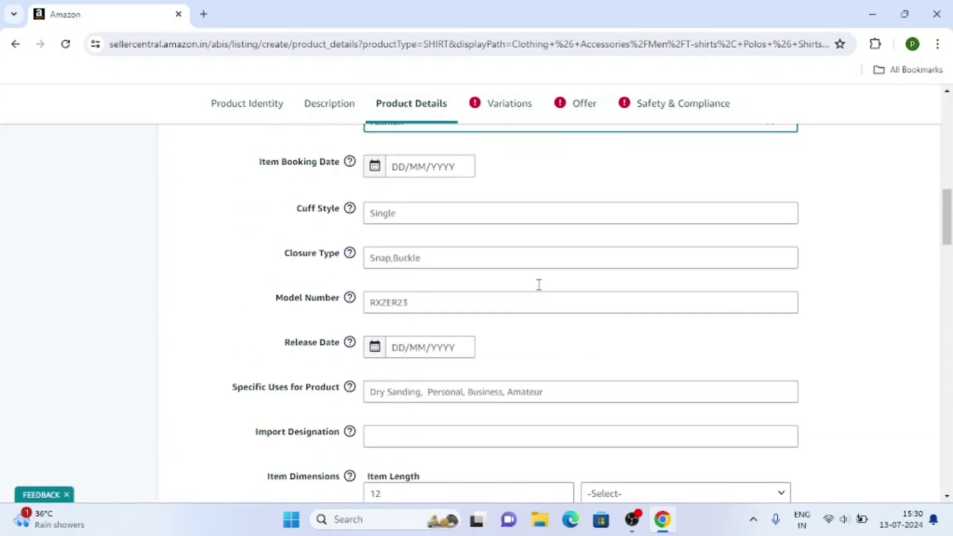
pyautogui.click(503, 133)
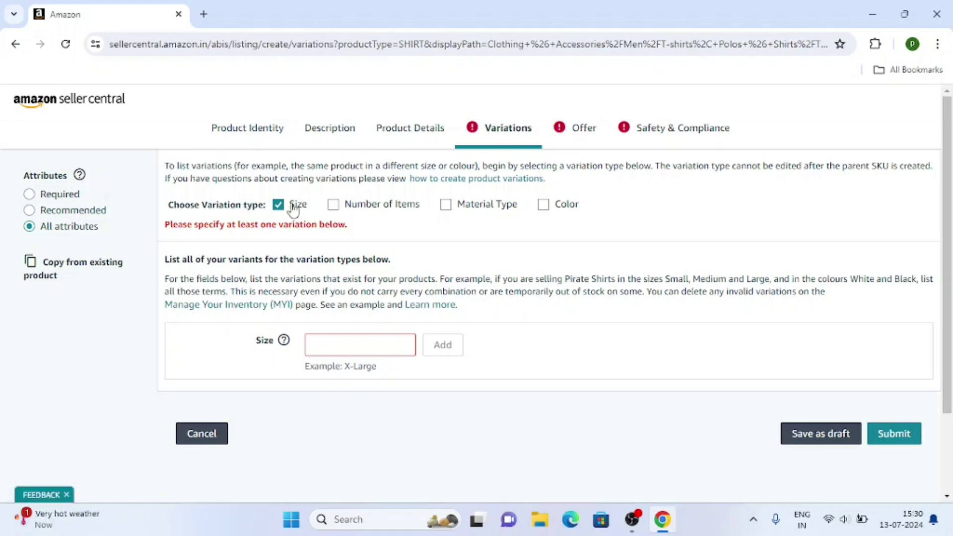
# Step: Add Medium as the first size variation
pyautogui.click(372, 350)
pyautogui.scroll(-20, 364, 255)
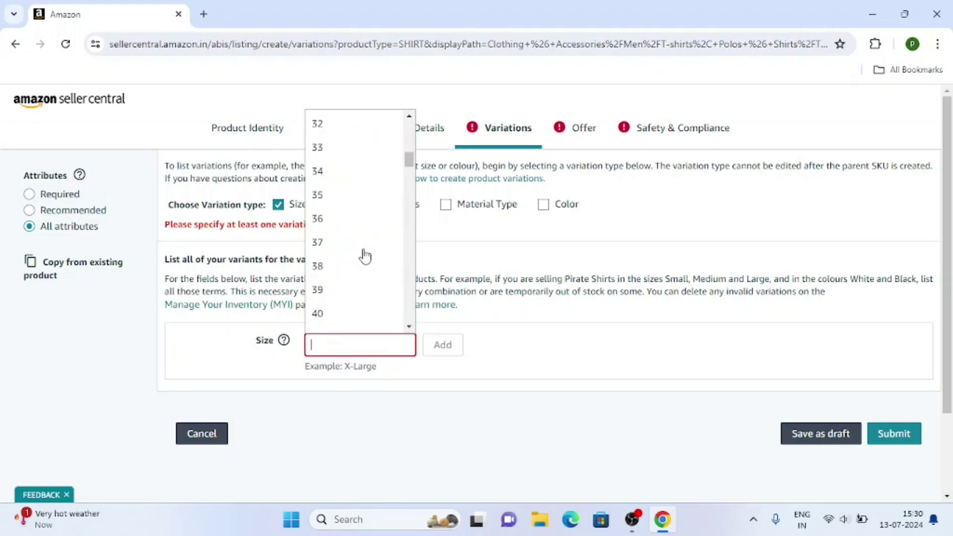
pyautogui.scroll(-20, 365, 255)
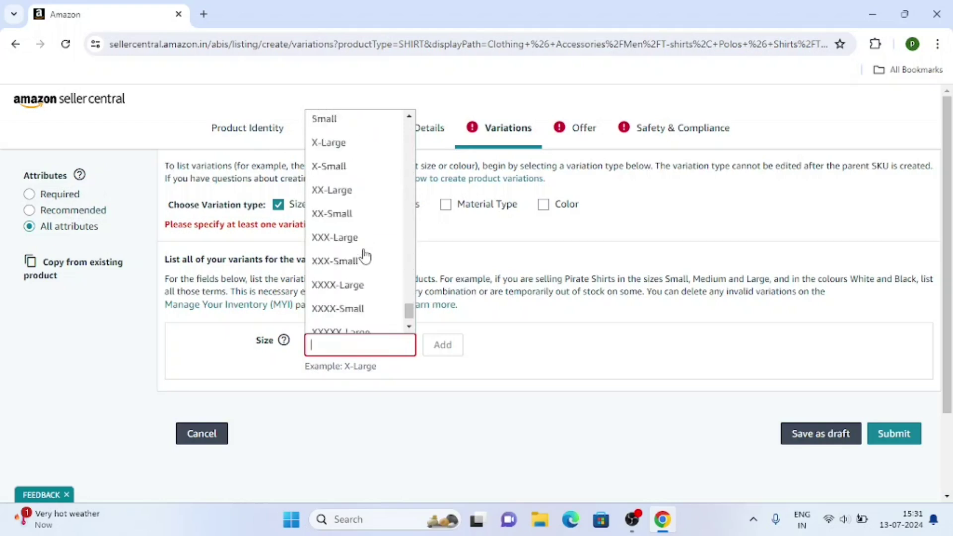
pyautogui.scroll(8, 364, 255)
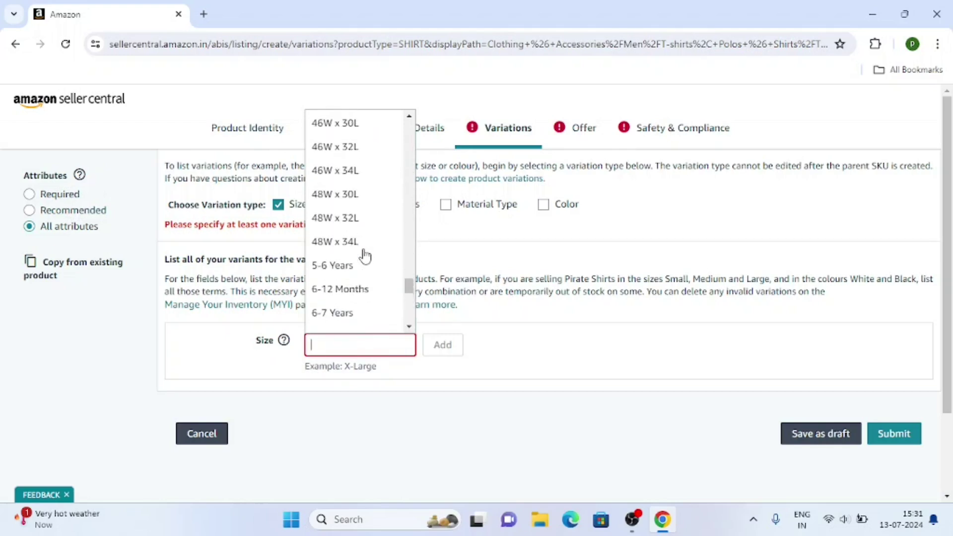
pyautogui.scroll(20, 365, 255)
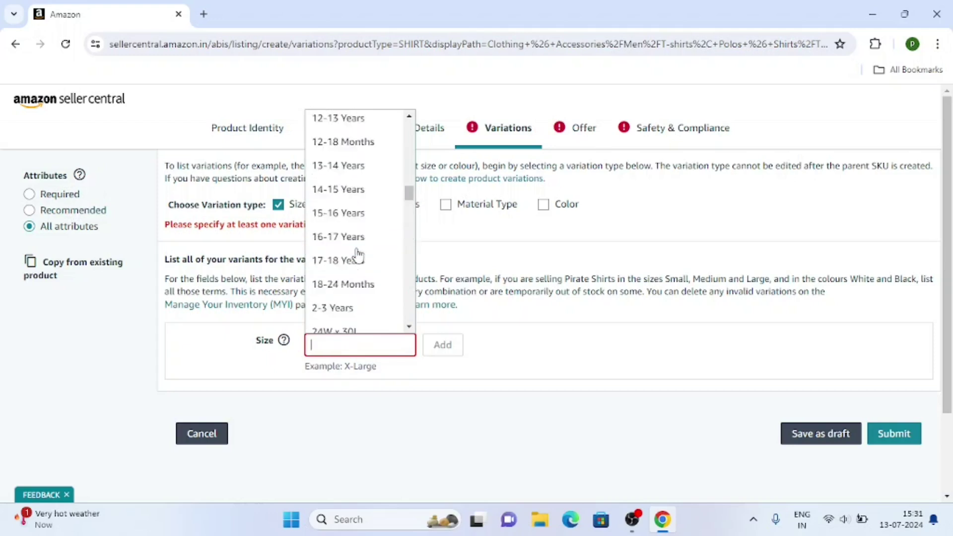
pyautogui.scroll(-15, 344, 192)
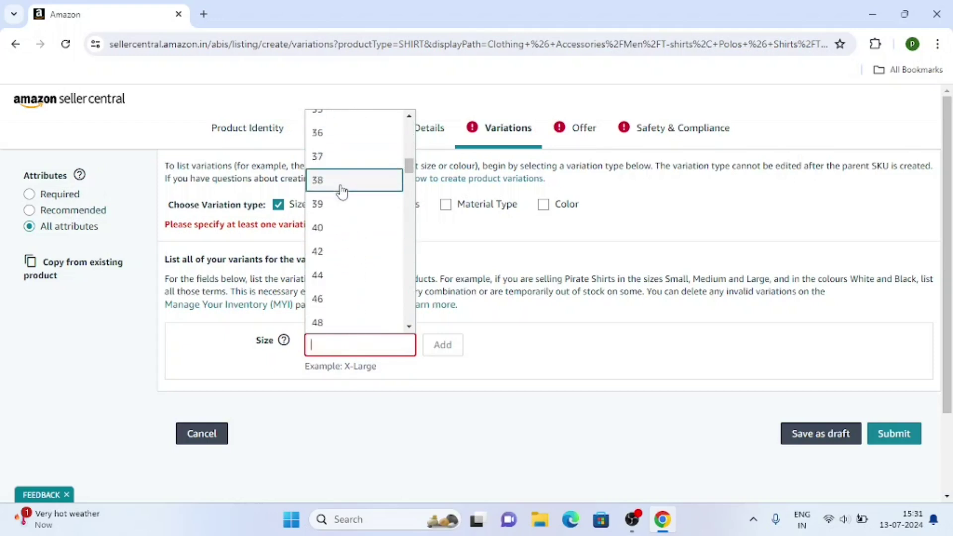
pyautogui.scroll(-20, 337, 203)
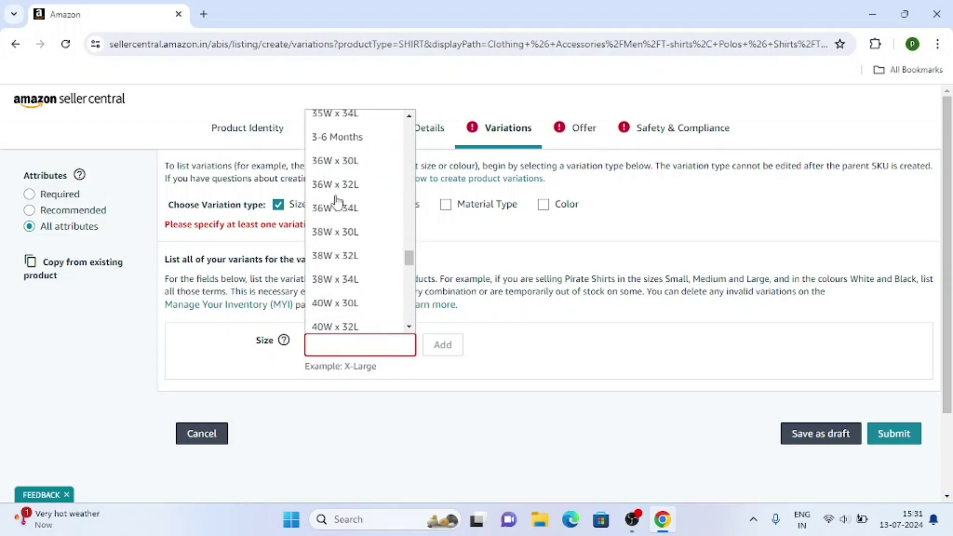
pyautogui.scroll(3, 337, 203)
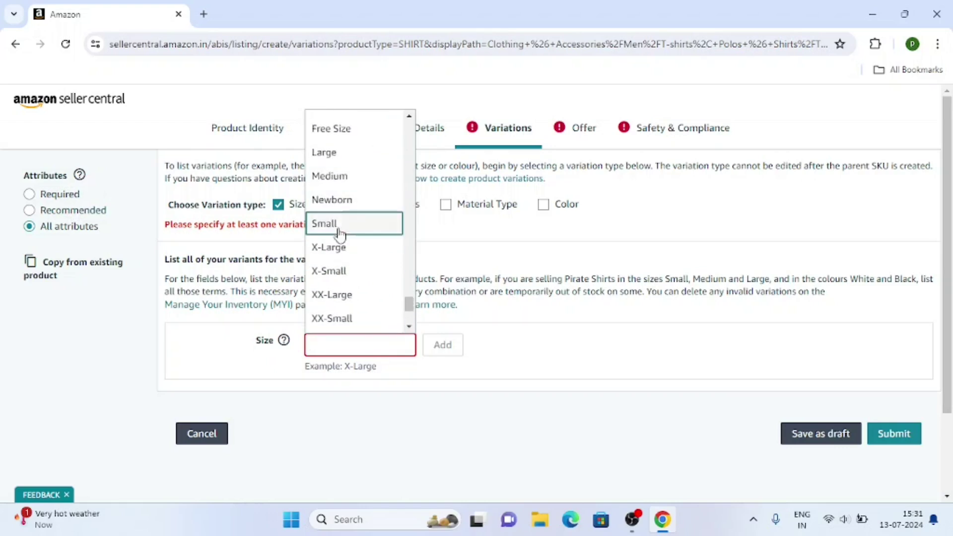
pyautogui.click(344, 178)
pyautogui.click(444, 346)
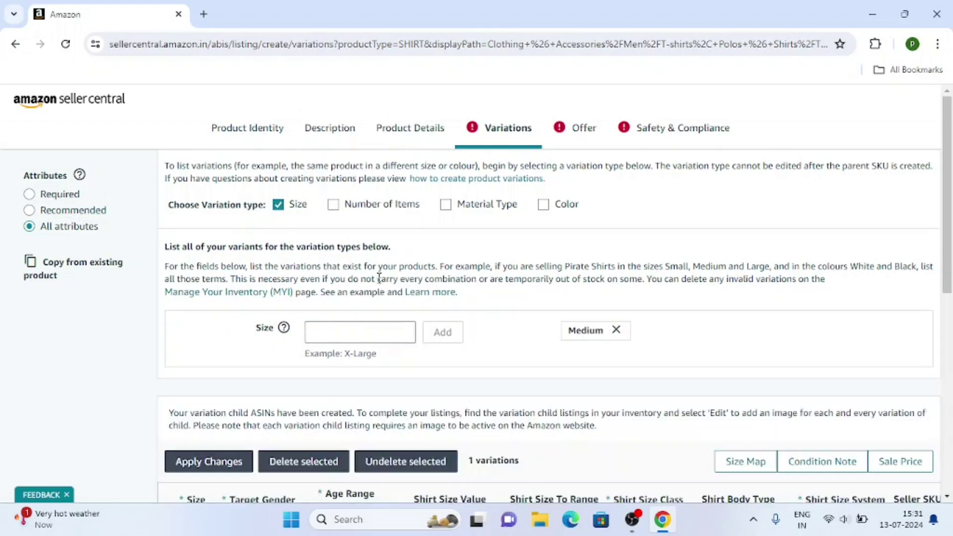
# Step: Add Large as the second size variation
pyautogui.scroll(-3, 423, 266)
pyautogui.scroll(2, 400, 278)
pyautogui.click(372, 237)
pyautogui.scroll(-20, 367, 337)
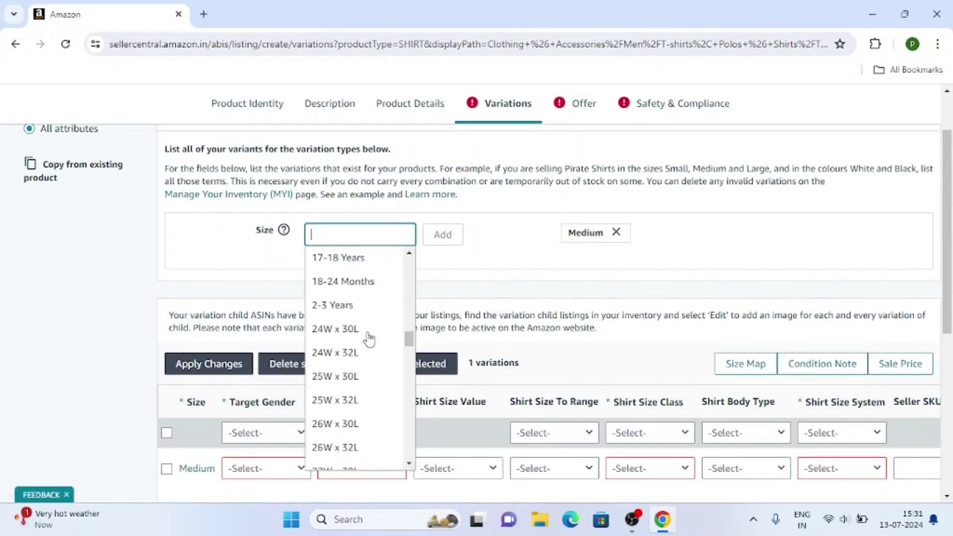
pyautogui.scroll(-10, 367, 338)
pyautogui.scroll(4, 367, 337)
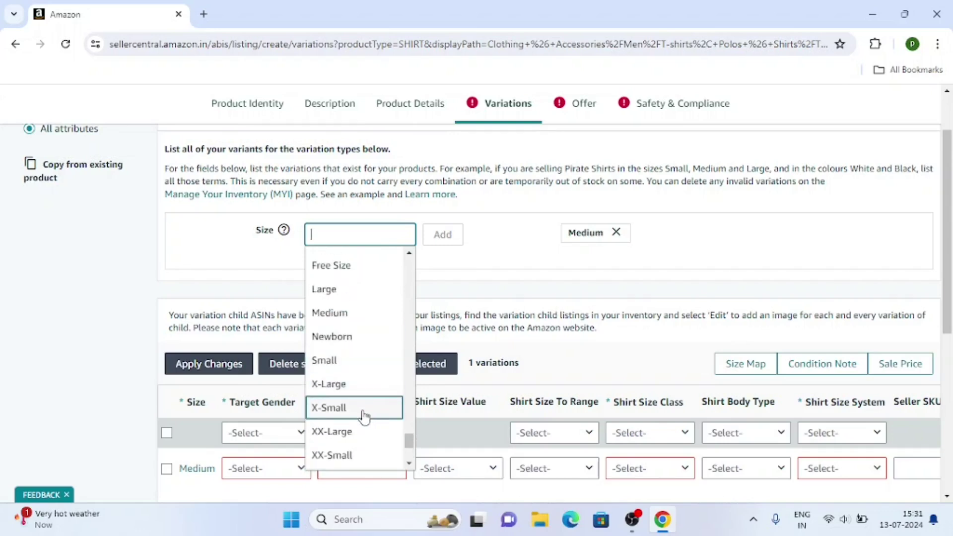
pyautogui.scroll(-2, 352, 377)
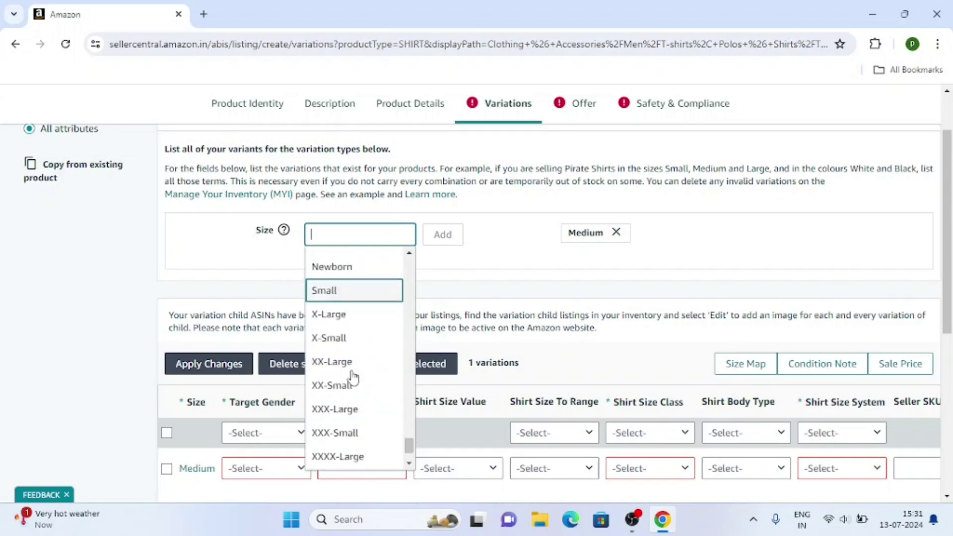
pyautogui.scroll(-4, 351, 368)
pyautogui.scroll(5, 351, 368)
pyautogui.scroll(3, 350, 368)
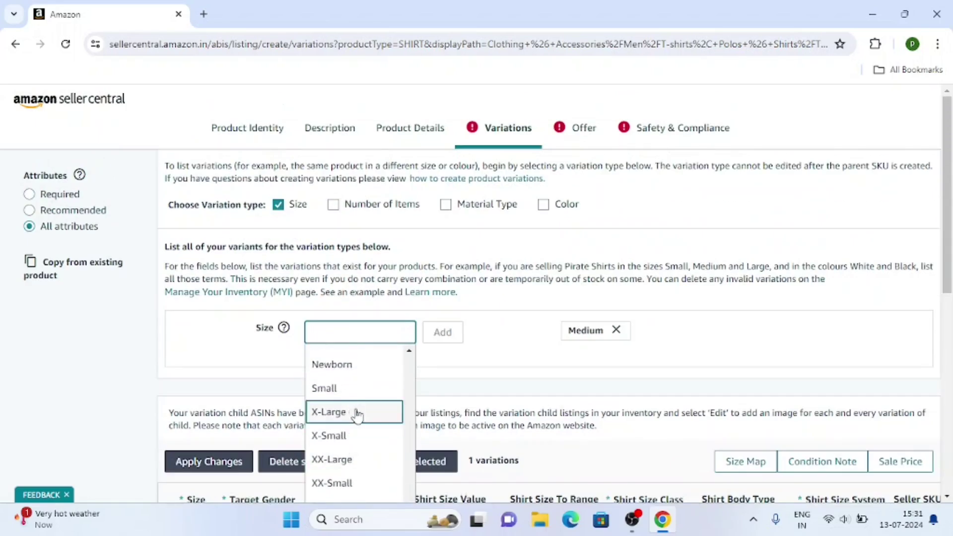
pyautogui.click(338, 390)
pyautogui.click(442, 332)
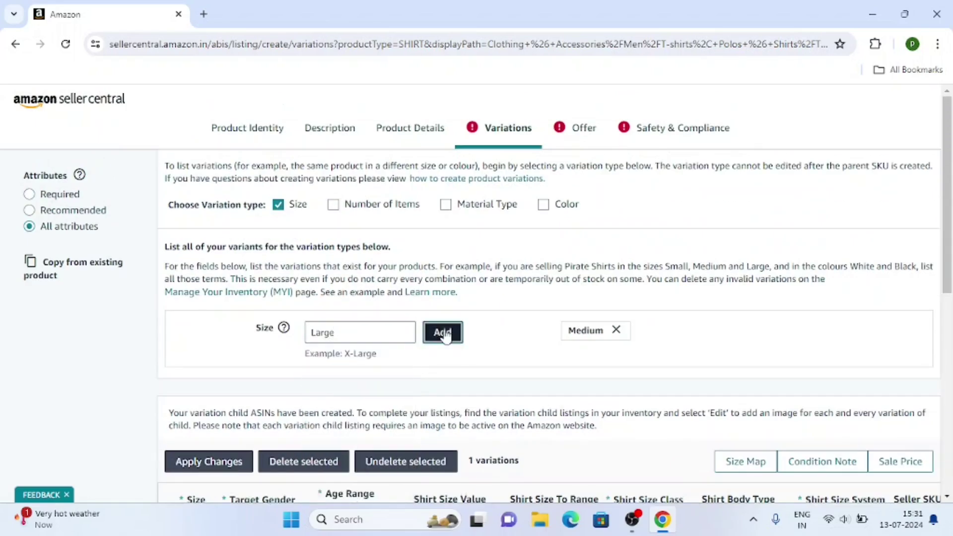
# Step: Set Target Gender to Male and Age Range to Adult for the Medium and Large rows
pyautogui.scroll(-3, 338, 335)
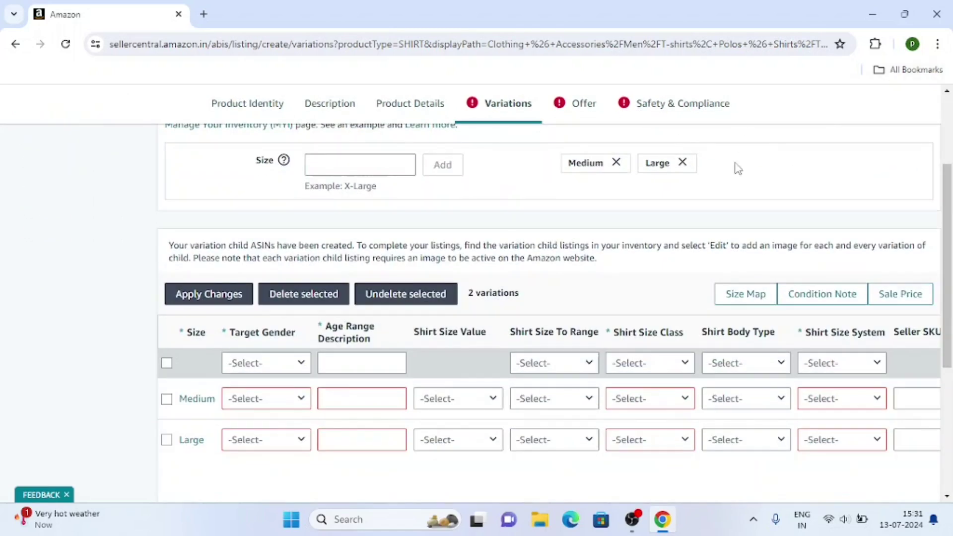
pyautogui.scroll(-2, 392, 325)
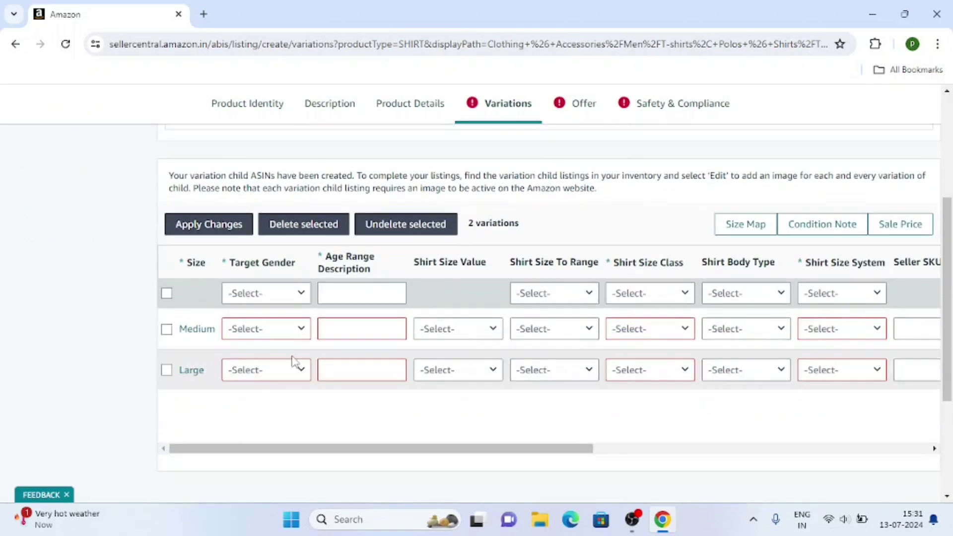
pyautogui.scroll(-2, 361, 291)
pyautogui.scroll(2, 471, 298)
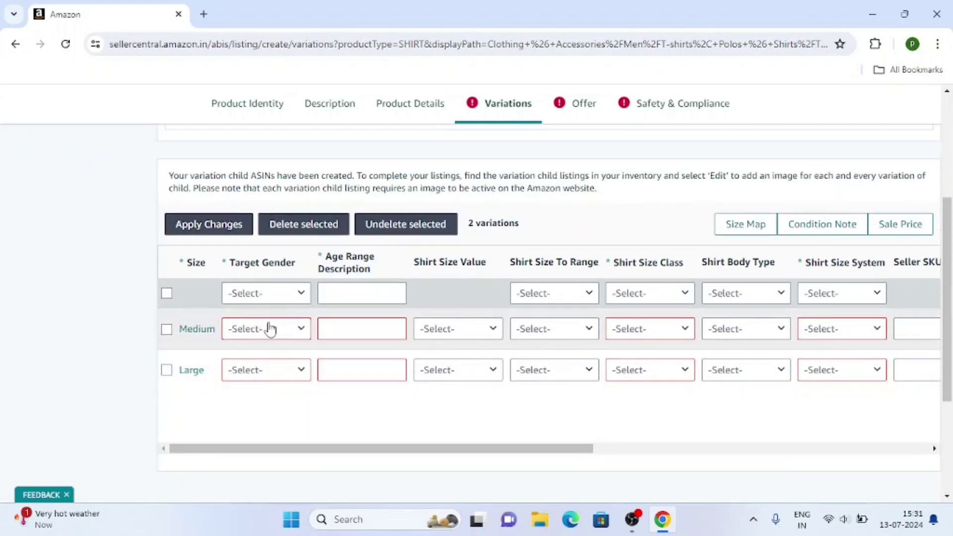
pyautogui.click(266, 328)
pyautogui.click(255, 351)
pyautogui.click(251, 372)
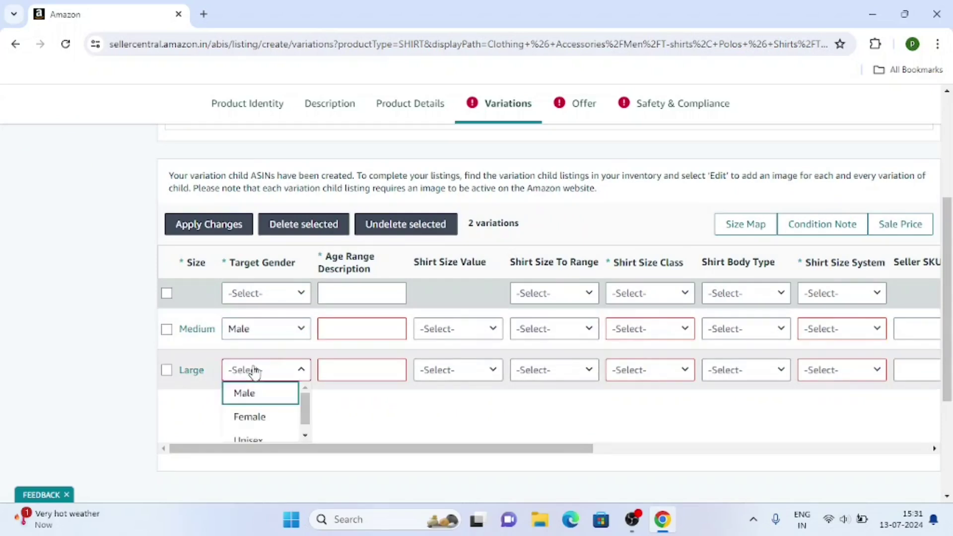
pyautogui.click(250, 392)
pyautogui.click(365, 330)
pyautogui.click(334, 353)
pyautogui.click(361, 371)
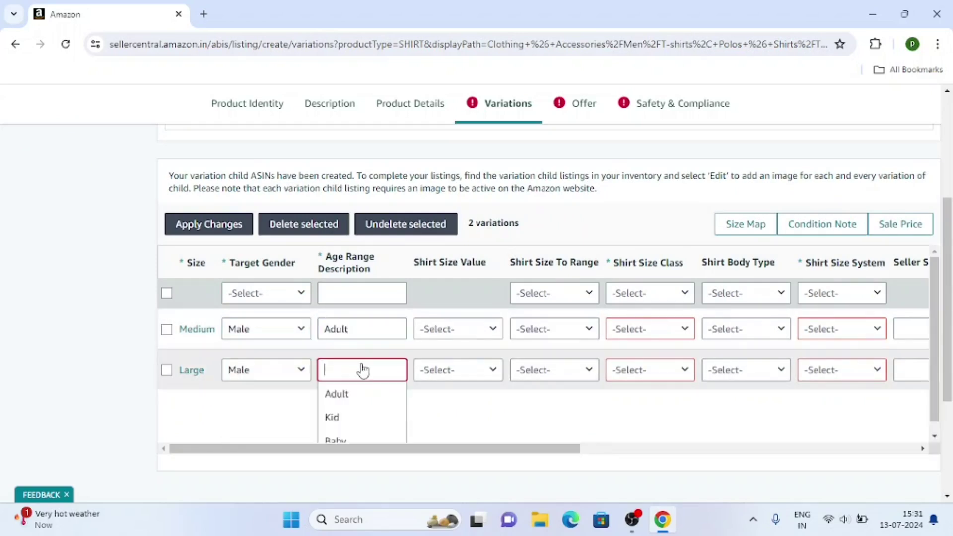
pyautogui.click(335, 395)
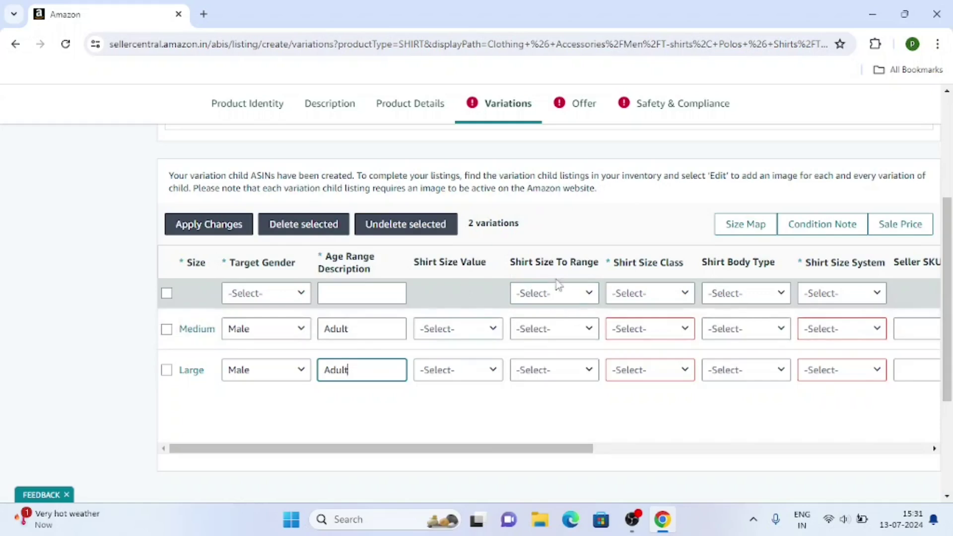
# Step: Set Shirt Size Class to Alpha for all rows, including Medium and Large
pyautogui.click(644, 297)
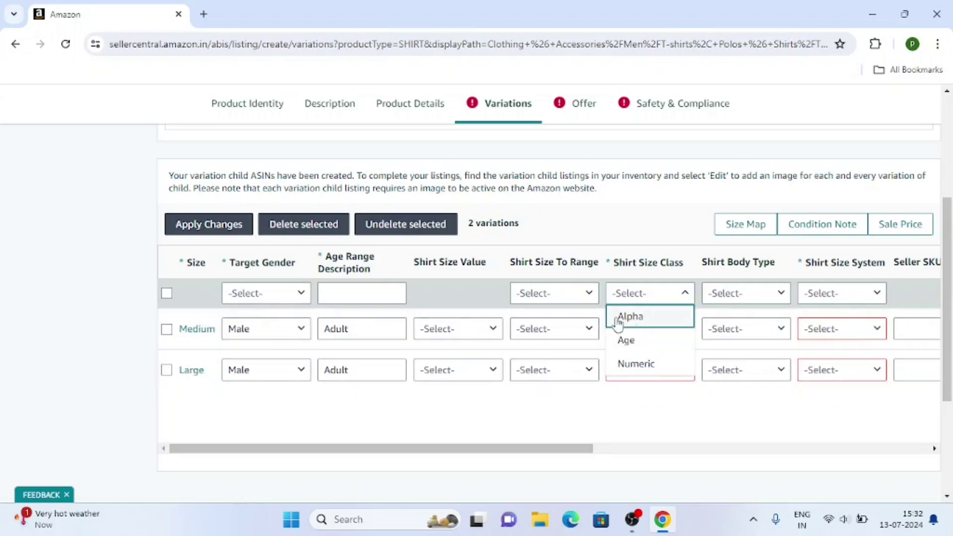
pyautogui.click(661, 317)
pyautogui.click(643, 330)
pyautogui.click(630, 349)
pyautogui.click(644, 371)
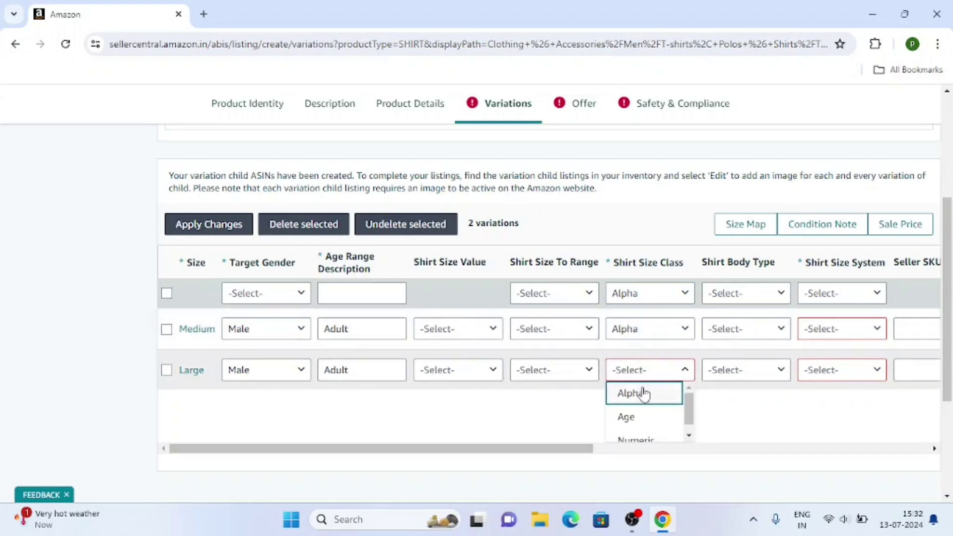
pyautogui.click(642, 392)
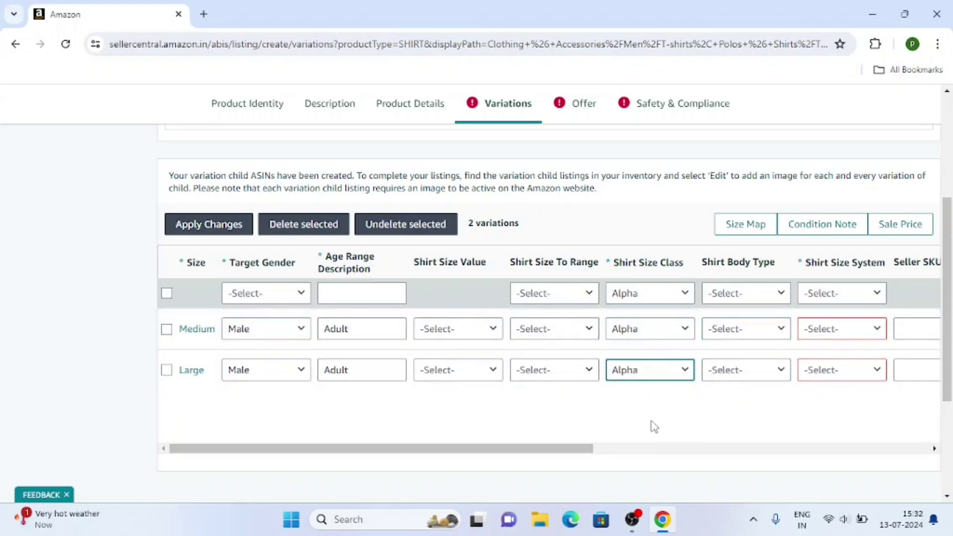
# Step: Set shirt body type to Regular and shirt size system to IN for both sizes
pyautogui.moveTo(561, 449); pyautogui.dragTo(633, 448)
pyautogui.click(617, 330)
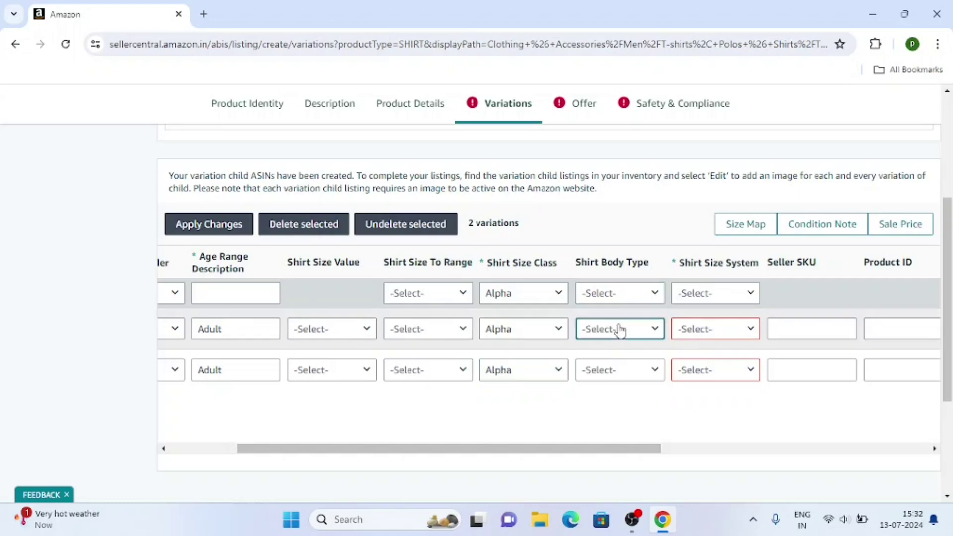
pyautogui.click(614, 352)
pyautogui.click(616, 371)
pyautogui.click(612, 393)
pyautogui.click(714, 328)
pyautogui.click(692, 353)
pyautogui.click(662, 436)
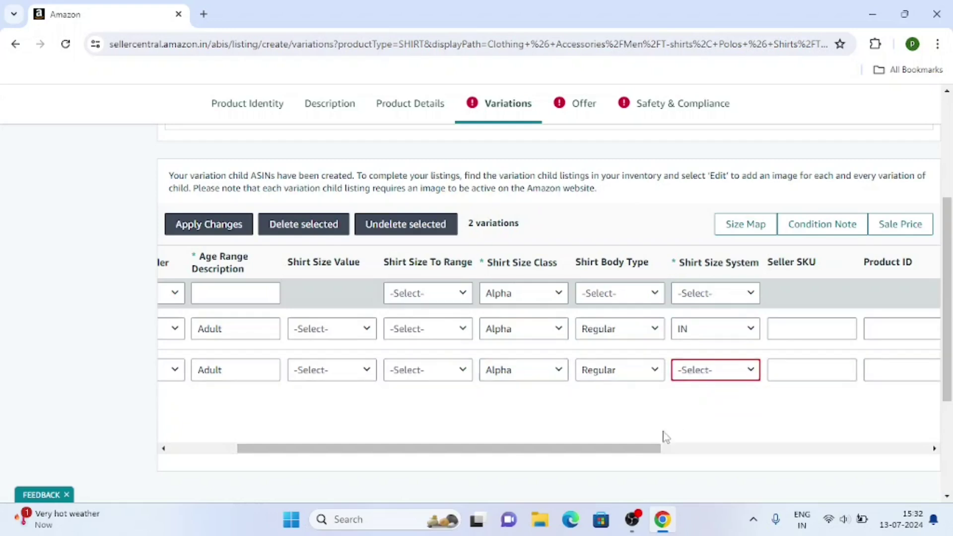
pyautogui.click(694, 380)
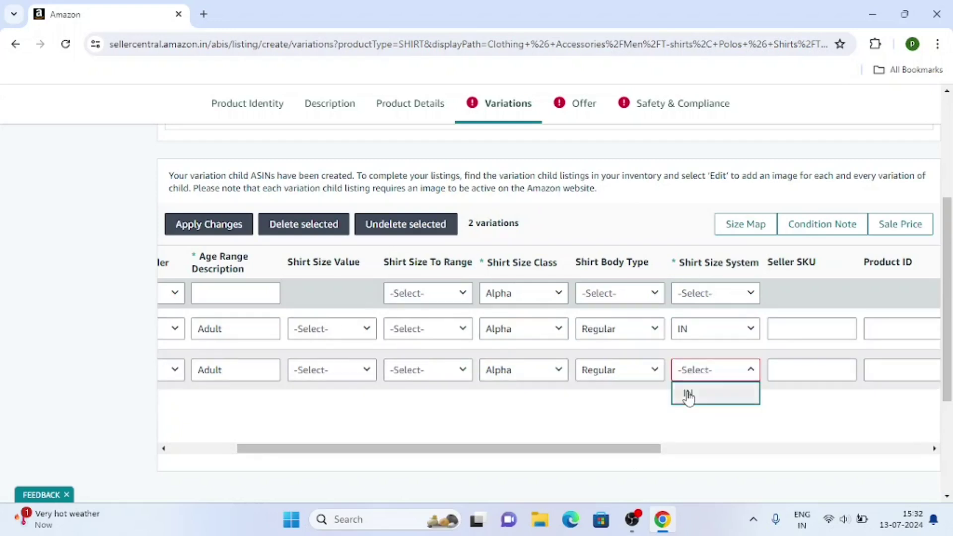
pyautogui.click(687, 394)
# Step: Mark both variations' condition as New
pyautogui.moveTo(567, 448); pyautogui.dragTo(746, 451)
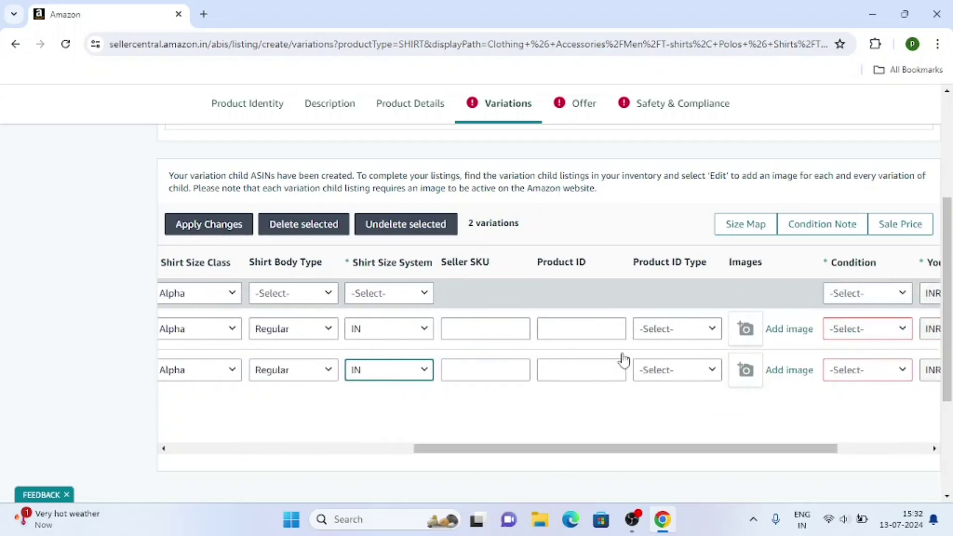
pyautogui.moveTo(683, 451); pyautogui.dragTo(774, 452)
pyautogui.click(682, 329)
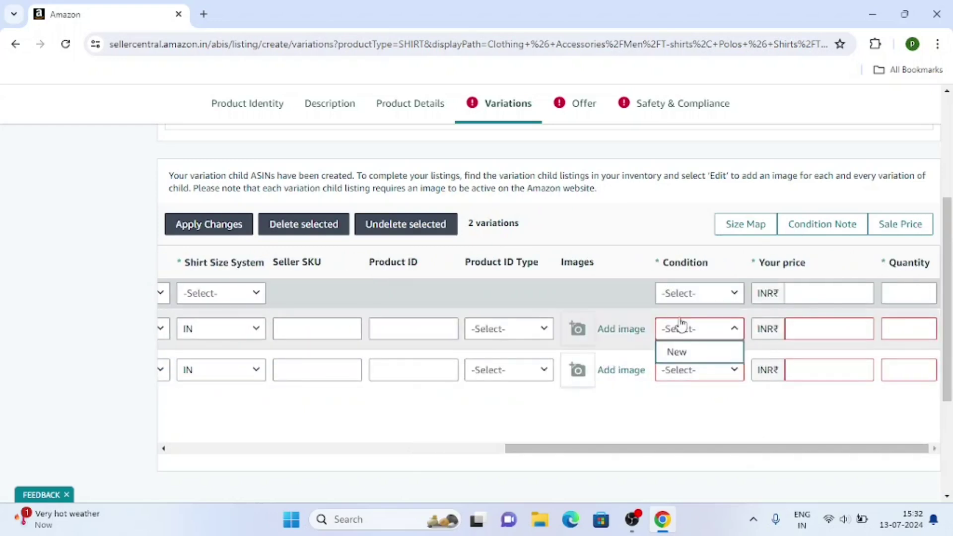
pyautogui.click(695, 351)
pyautogui.click(685, 369)
pyautogui.click(692, 397)
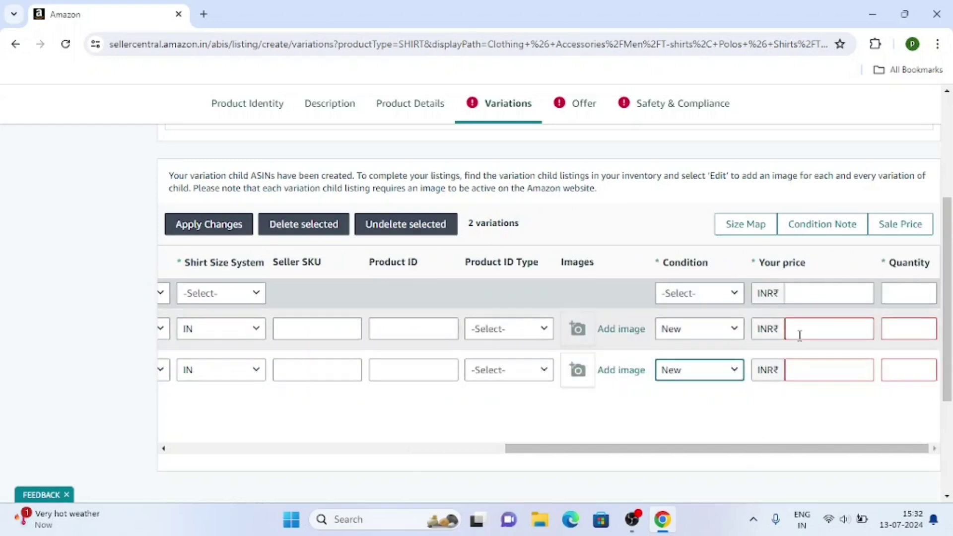
# Step: Enter price 899 and quantity 10 for both variations
pyautogui.click(810, 325)
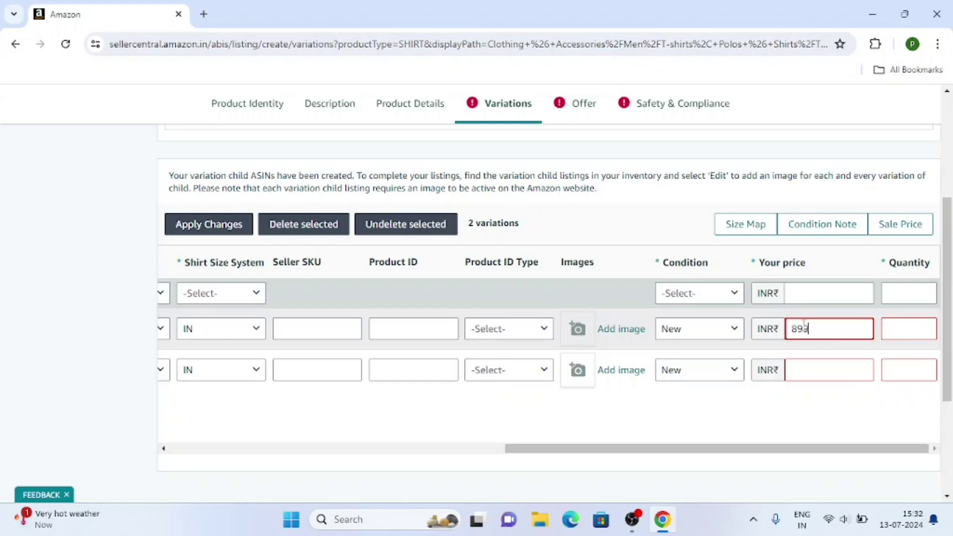
pyautogui.click(808, 365)
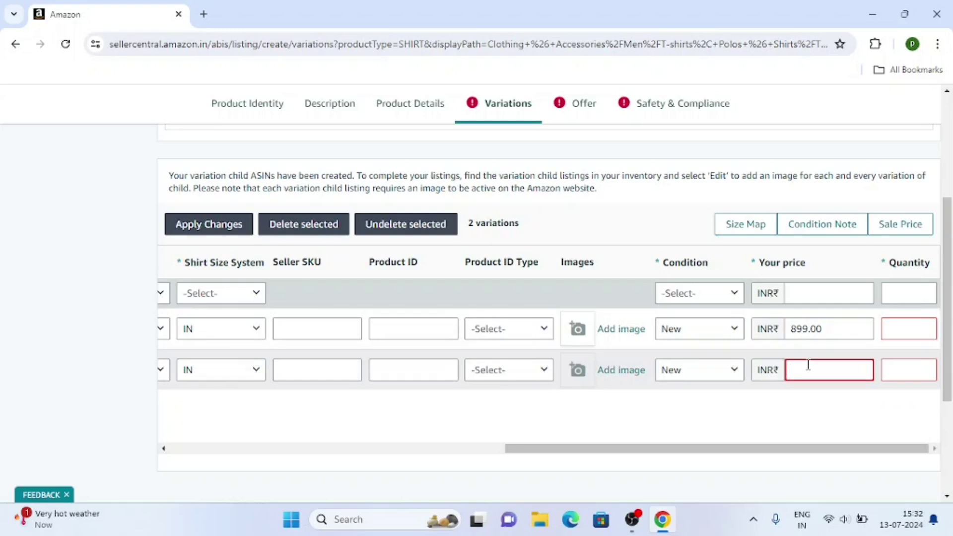
pyautogui.moveTo(791, 450); pyautogui.dragTo(858, 448)
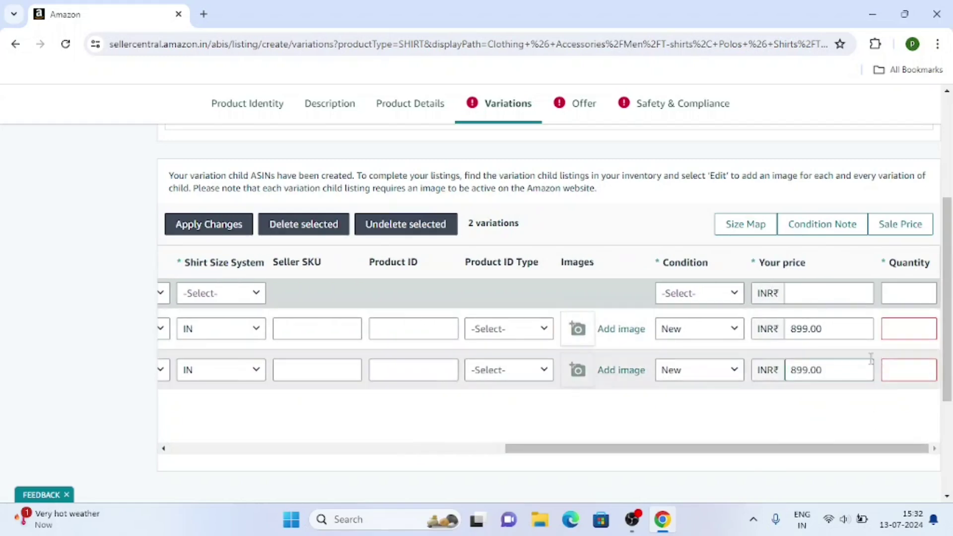
pyautogui.click(898, 328)
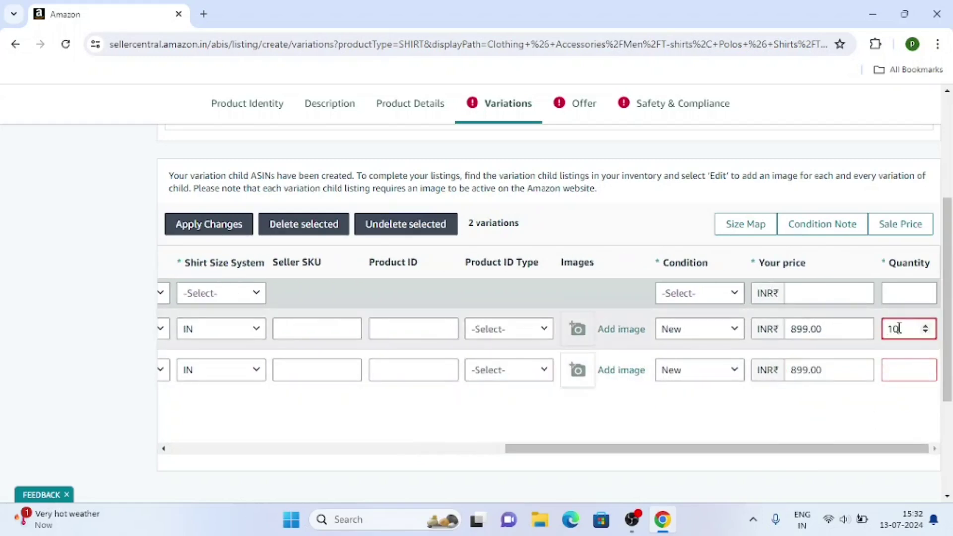
pyautogui.click(895, 367)
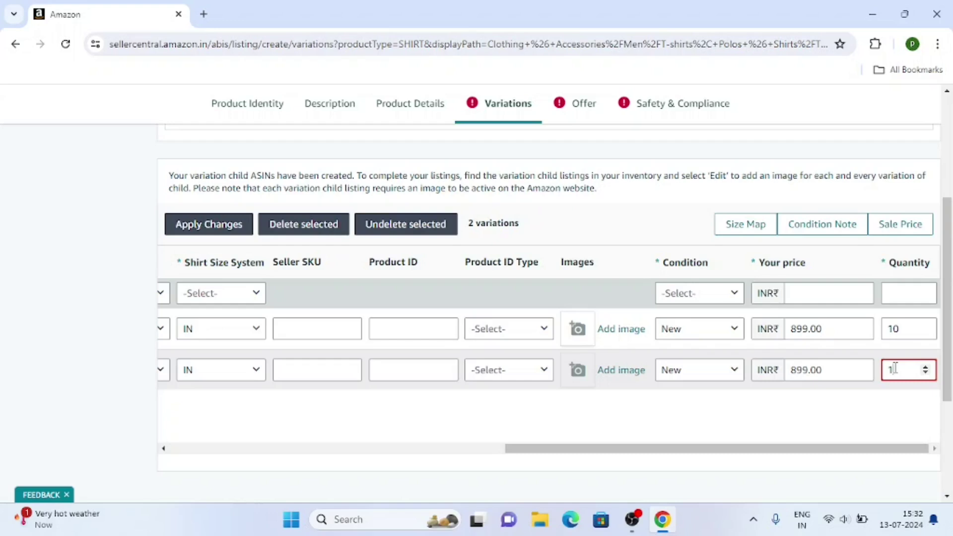
pyautogui.scroll(5, 498, 402)
# Step: On the Offer step, enter a list price of 899
pyautogui.click(565, 132)
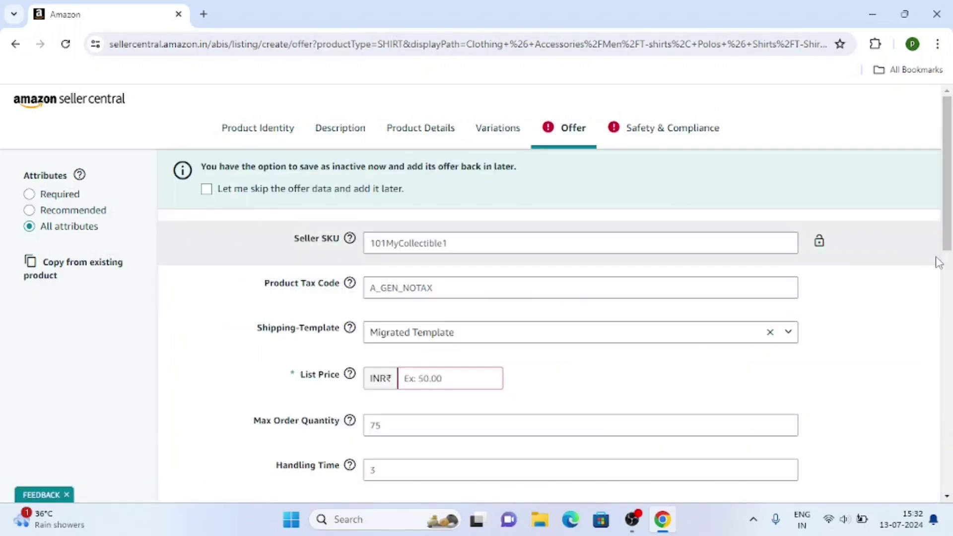
pyautogui.scroll(-3, 712, 308)
pyautogui.scroll(3, 640, 323)
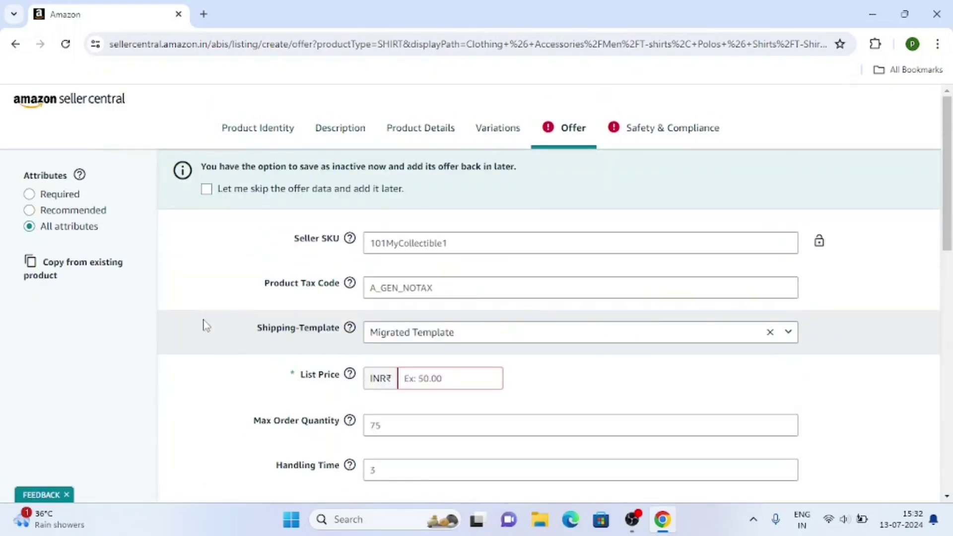
pyautogui.scroll(-2, 205, 325)
pyautogui.scroll(2, 315, 307)
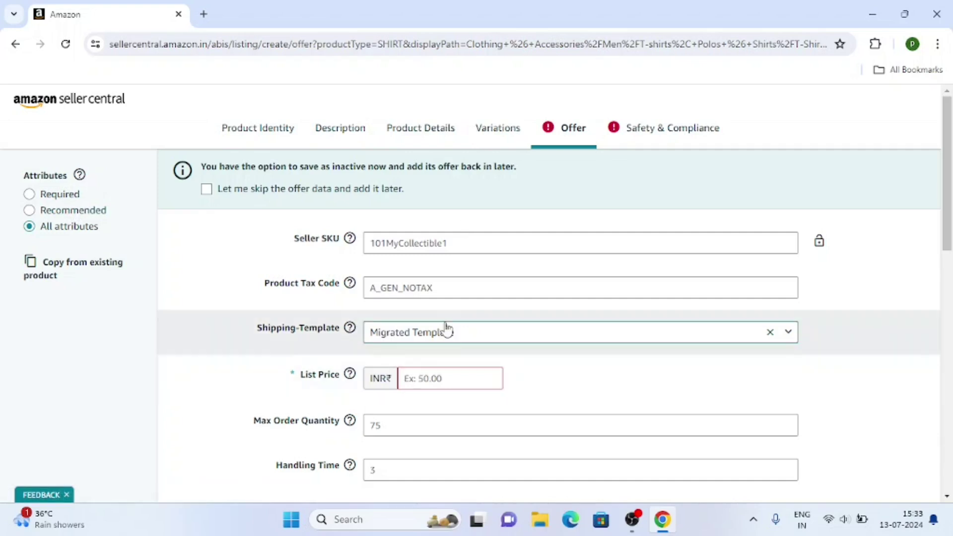
pyautogui.click(499, 127)
pyautogui.scroll(-8, 706, 327)
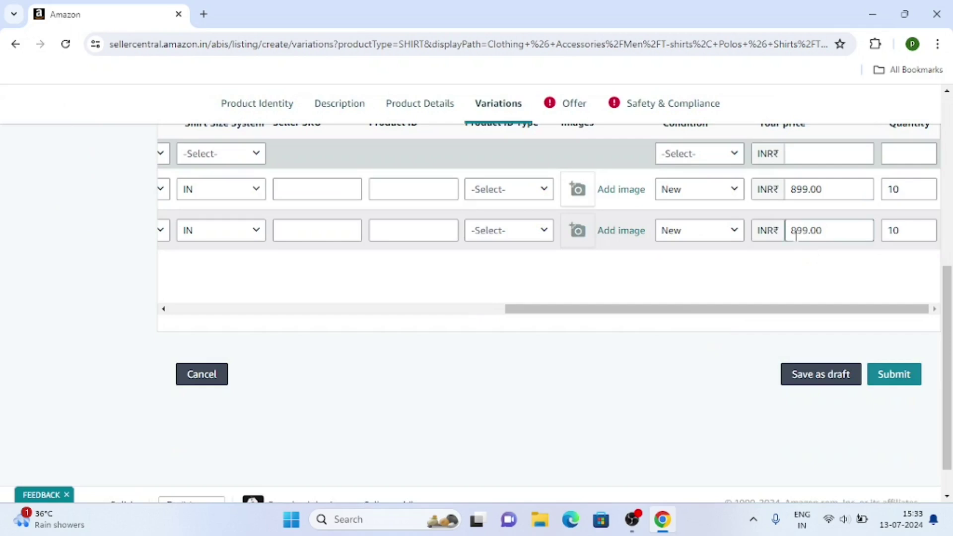
pyautogui.click(570, 103)
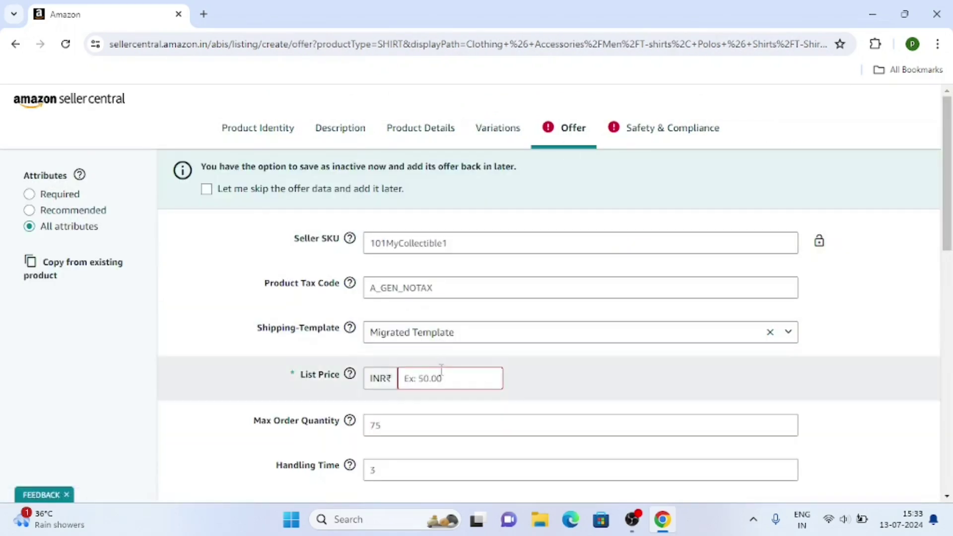
pyautogui.click(444, 372)
pyautogui.write('899')
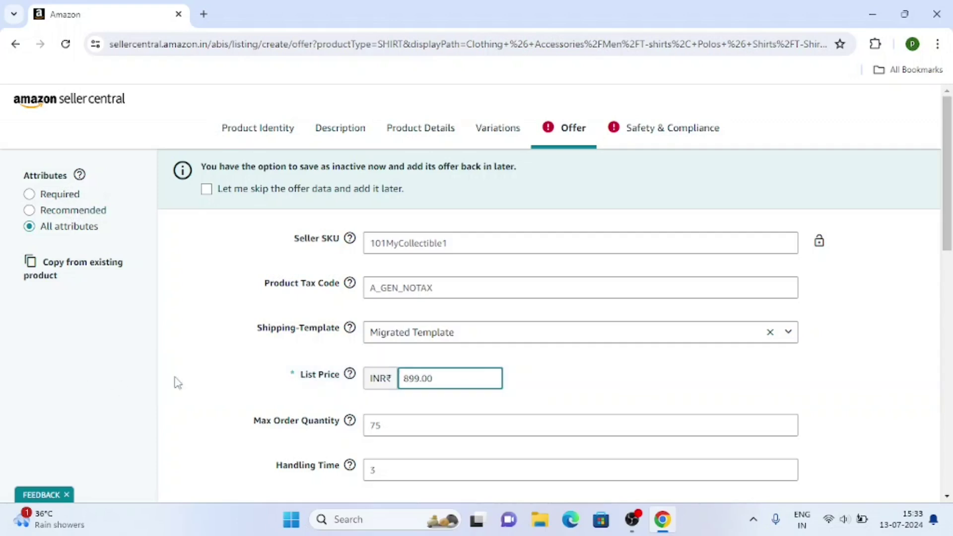
pyautogui.click(96, 378)
# Step: Choose India as country of origin and set HSN code 610510
pyautogui.scroll(-3, 97, 378)
pyautogui.scroll(-5, 96, 377)
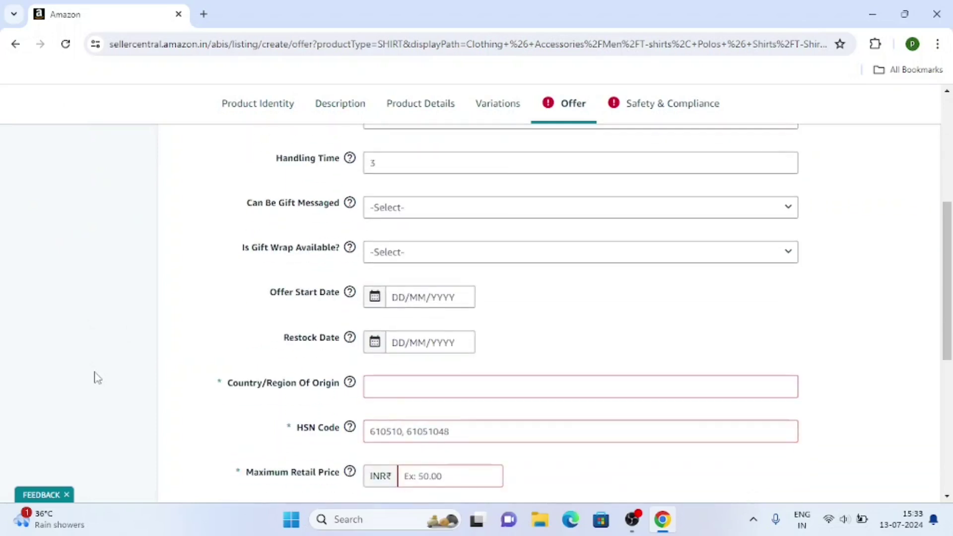
pyautogui.click(401, 248)
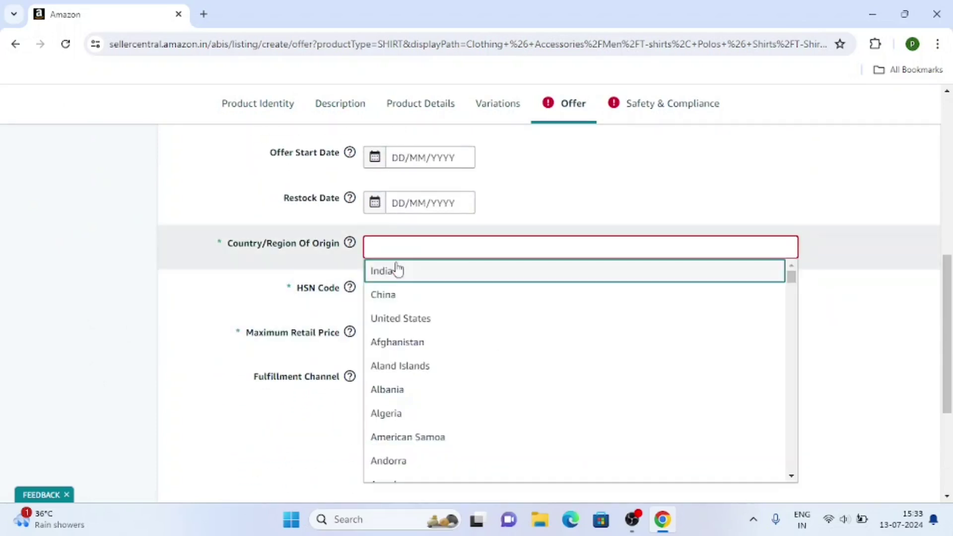
pyautogui.click(396, 270)
pyautogui.click(631, 520)
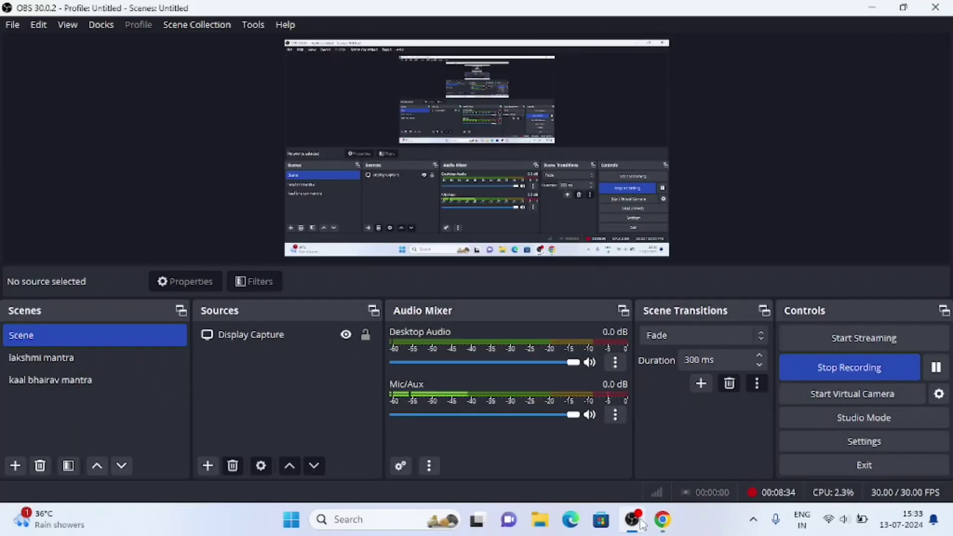
pyautogui.click(662, 520)
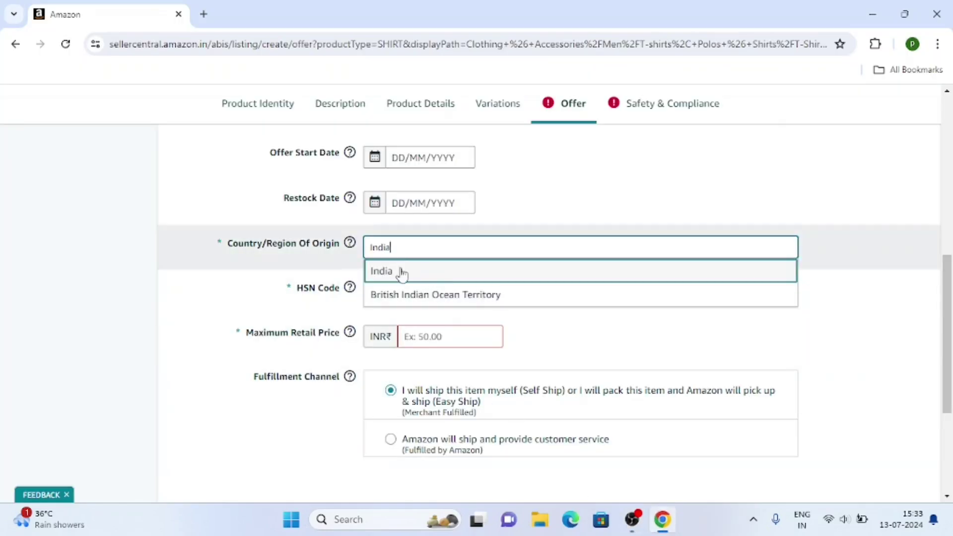
pyautogui.click(378, 270)
pyautogui.click(452, 293)
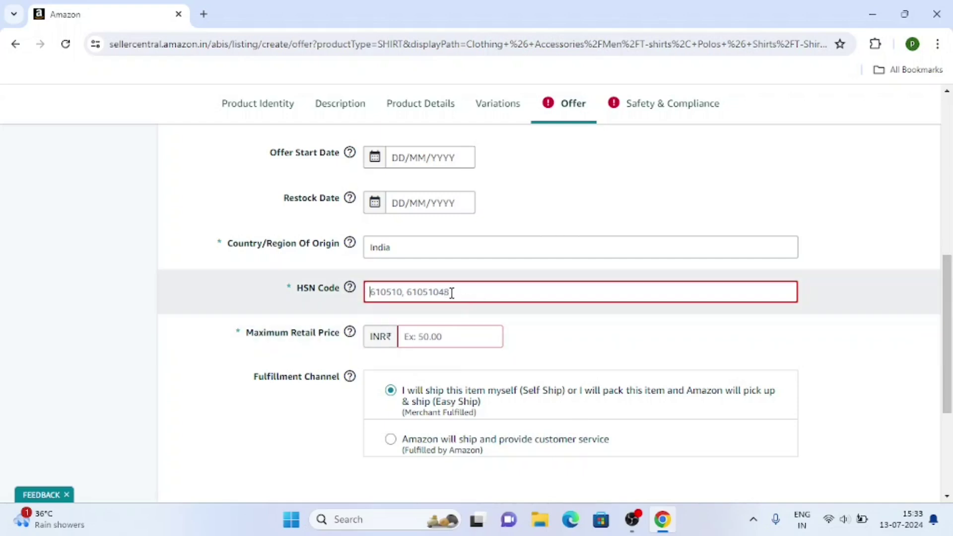
pyautogui.write('610510')
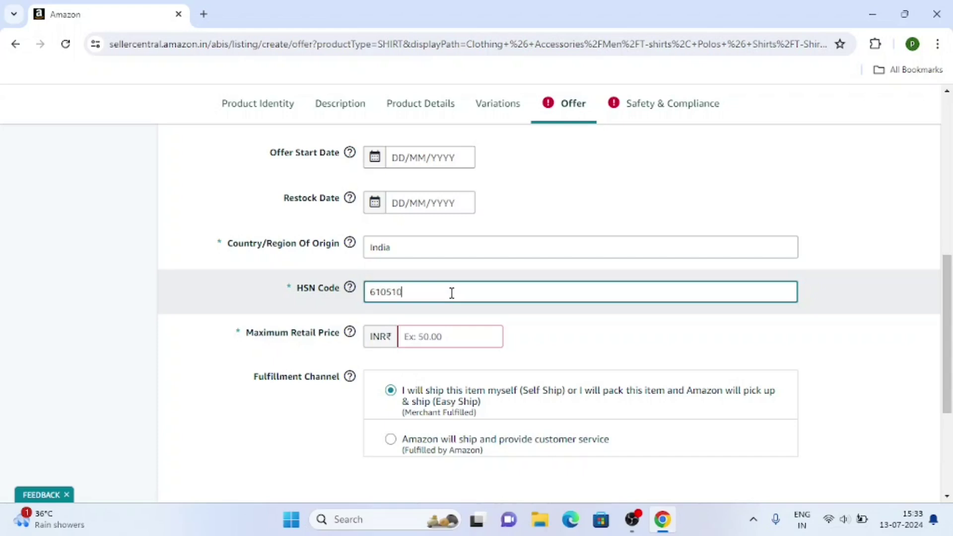
pyautogui.click(436, 336)
# Step: Enter a maximum retail price of 1400
pyautogui.scroll(8, 397, 287)
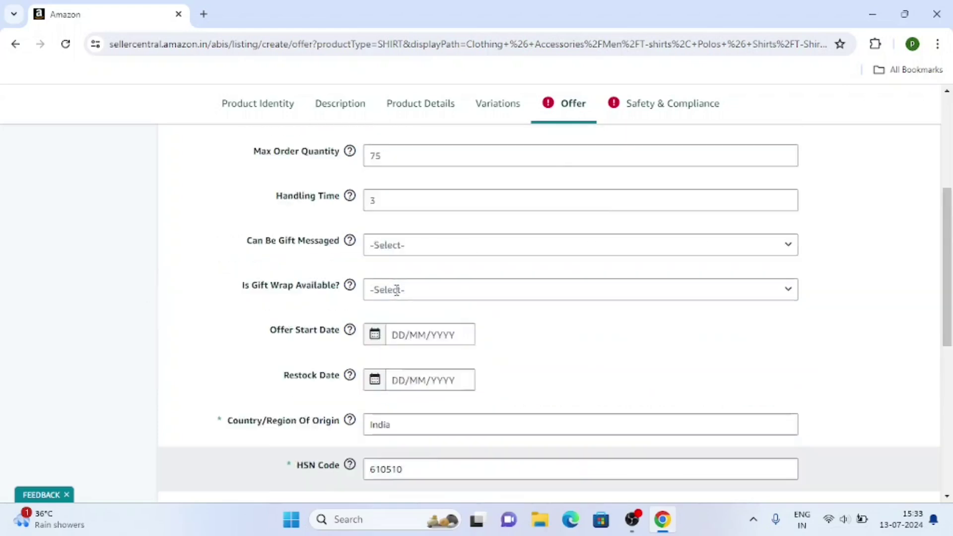
pyautogui.scroll(-10, 421, 304)
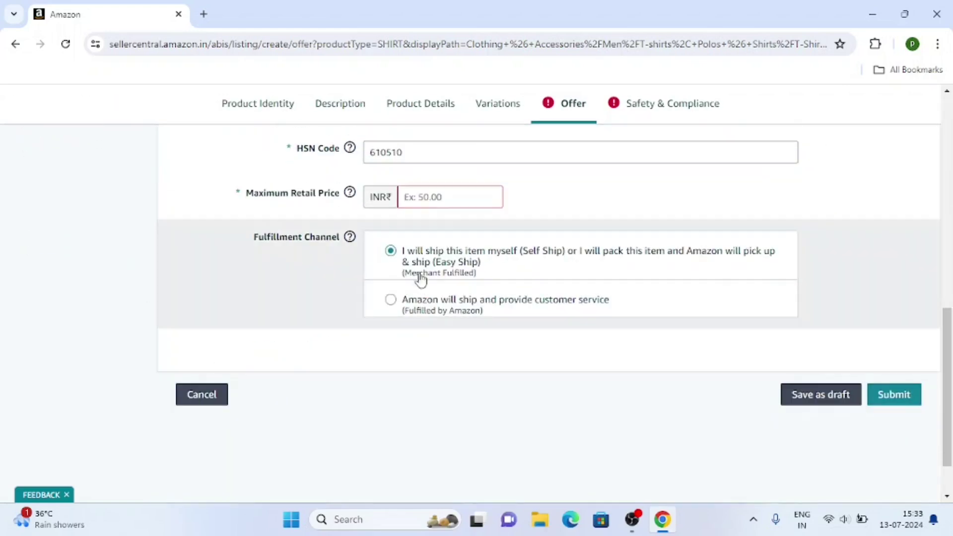
pyautogui.click(430, 200)
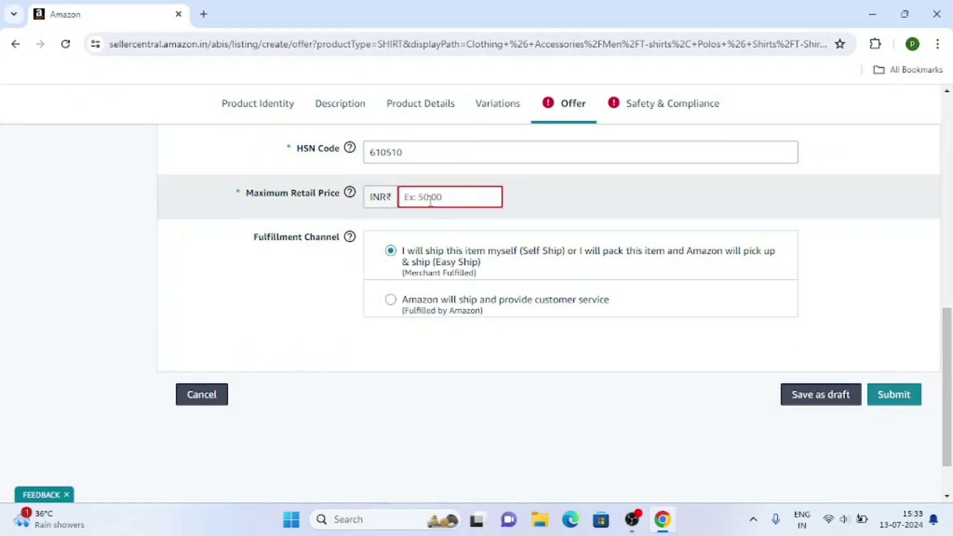
pyautogui.write('1400')
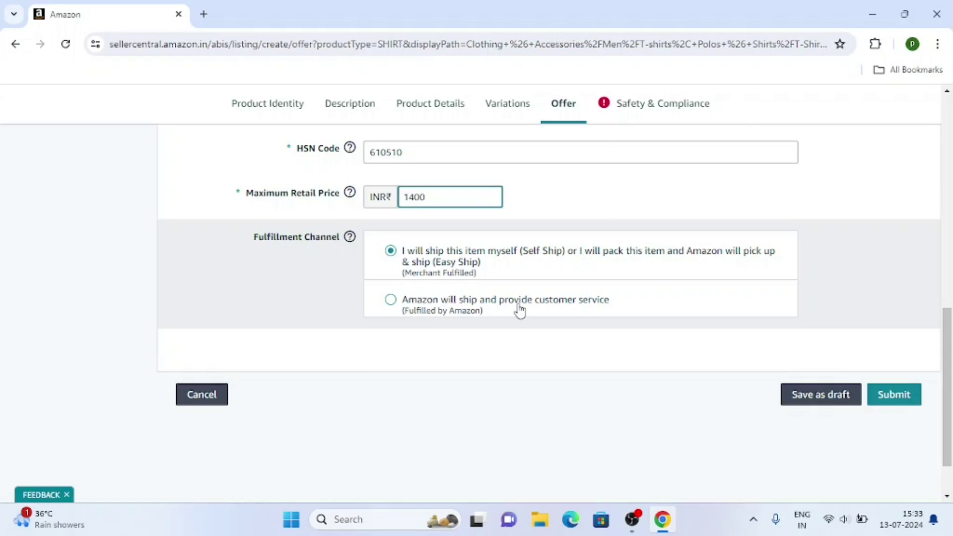
pyautogui.click(628, 109)
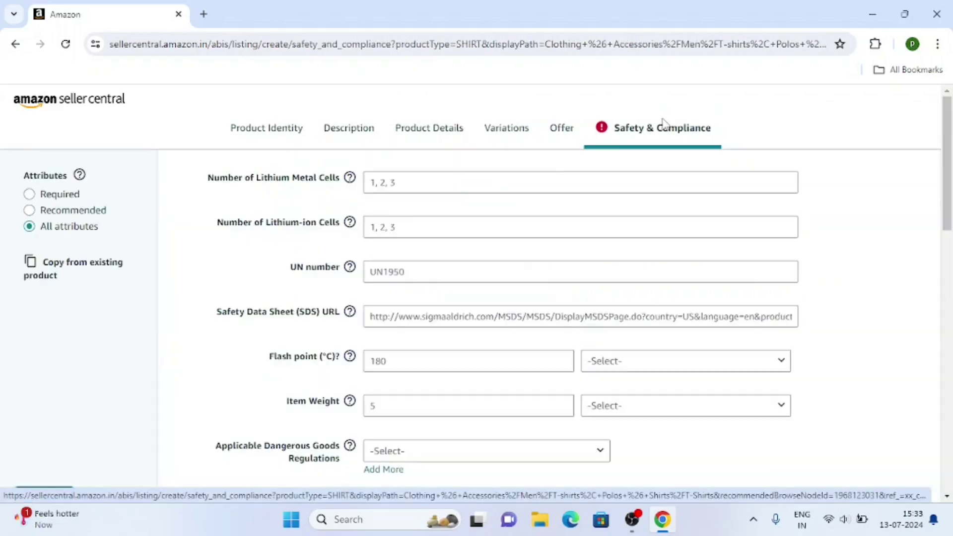
# Step: Enter 'paarkgenesis' as the manufacturer name
pyautogui.scroll(-15, 263, 307)
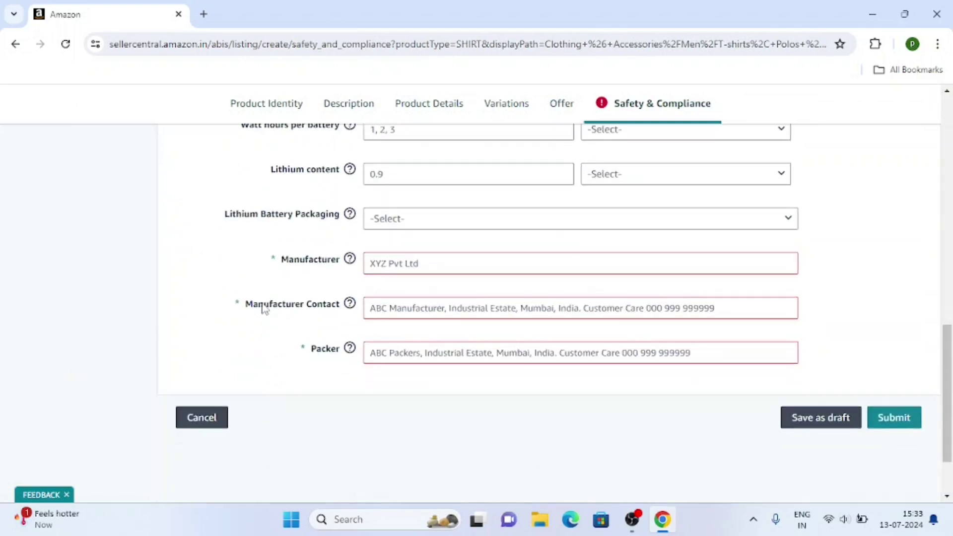
pyautogui.click(416, 241)
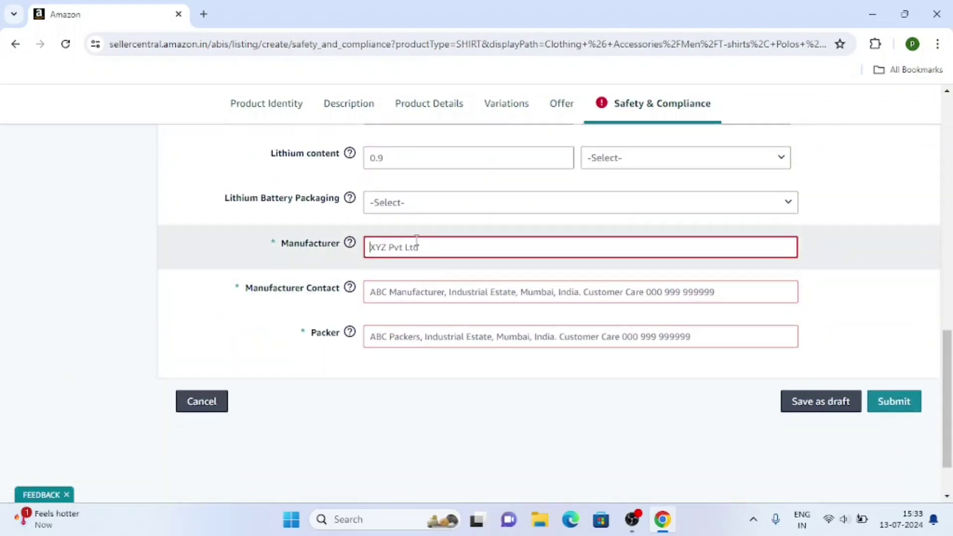
pyautogui.write('paar')
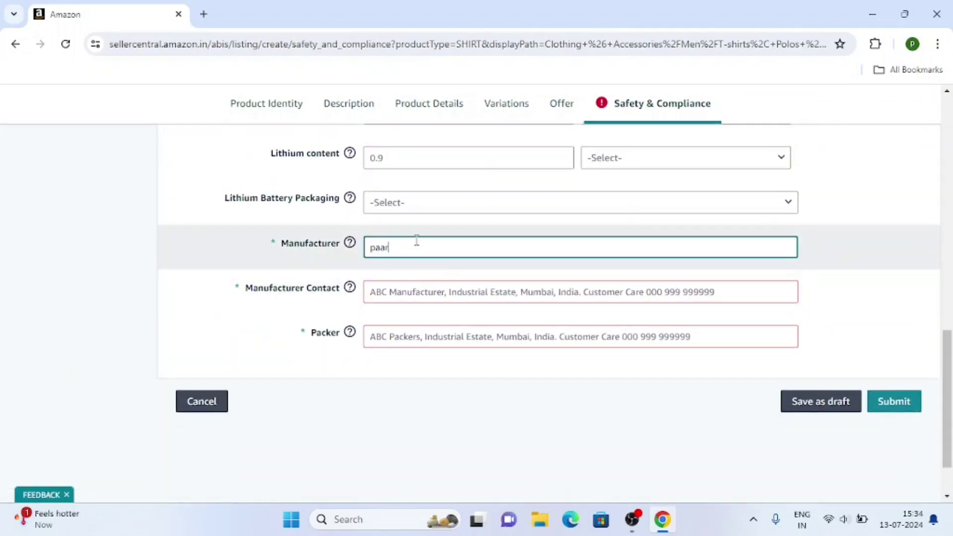
pyautogui.write('kgenesis ltd')
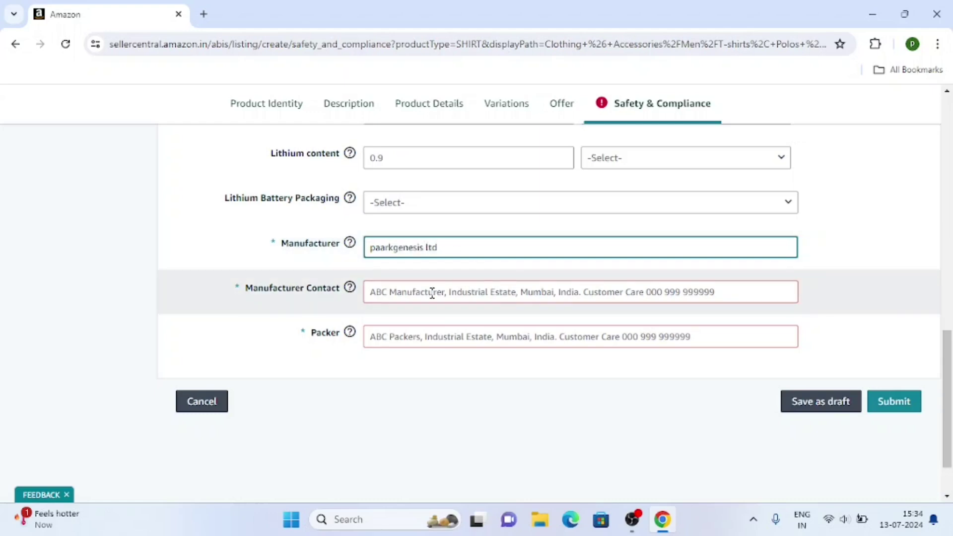
pyautogui.click(432, 293)
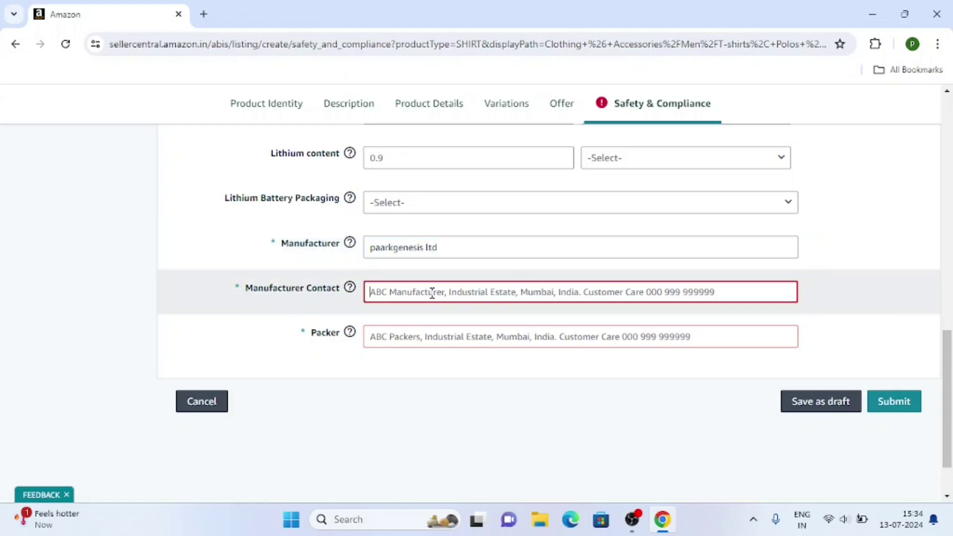
pyautogui.click(416, 337)
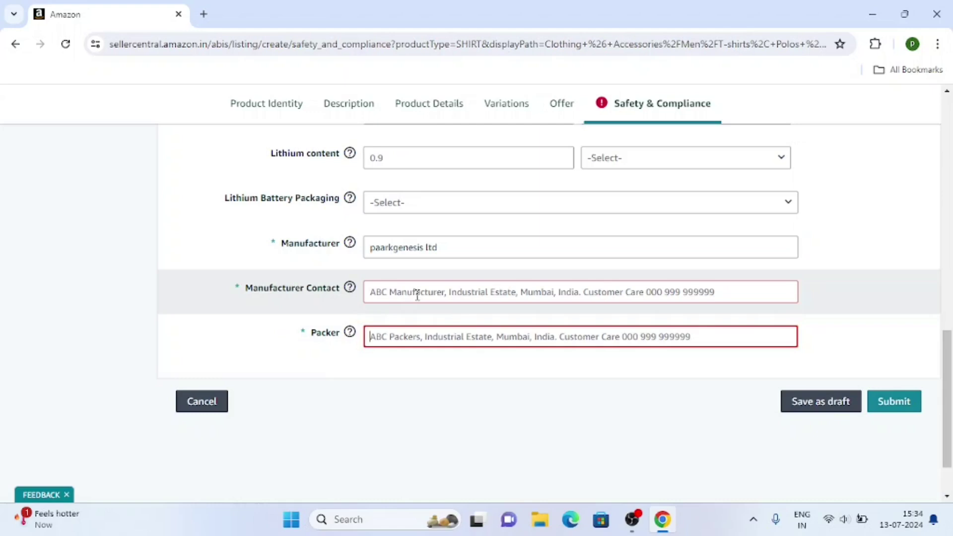
# Step: Fill in the manufacturer contact address and the packer's address
pyautogui.click(417, 294)
pyautogui.write('p')
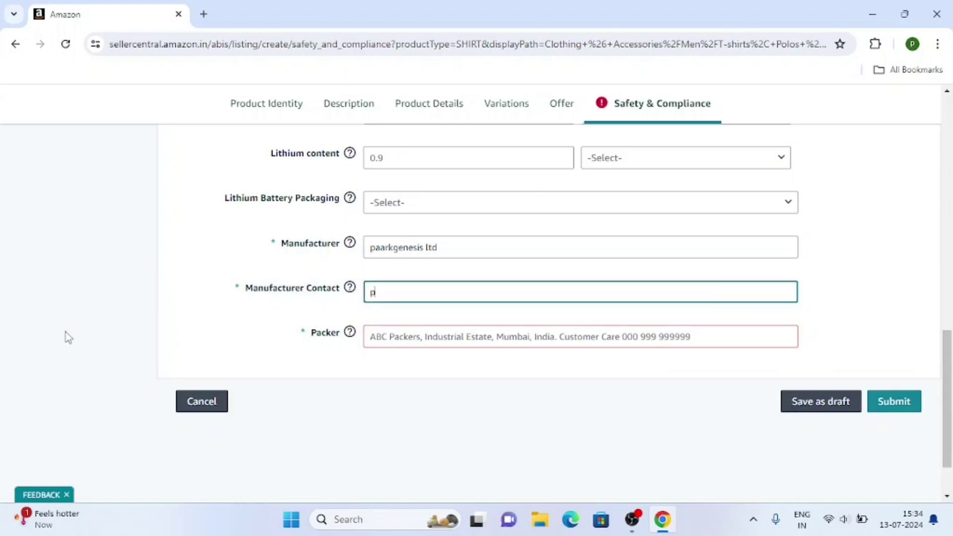
pyautogui.press('BackSpace')
pyautogui.press('BackSpace')
pyautogui.press('BackSpace')
pyautogui.press('BackSpace')
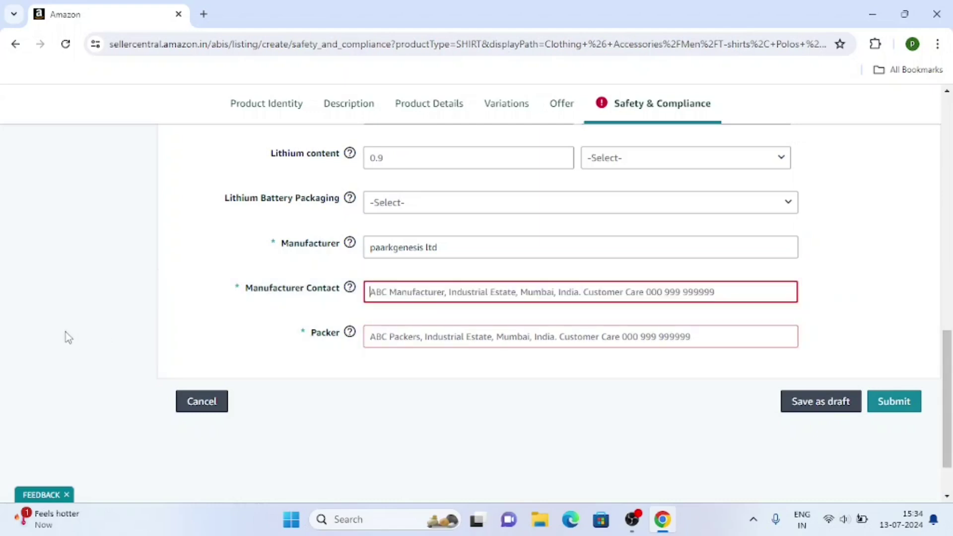
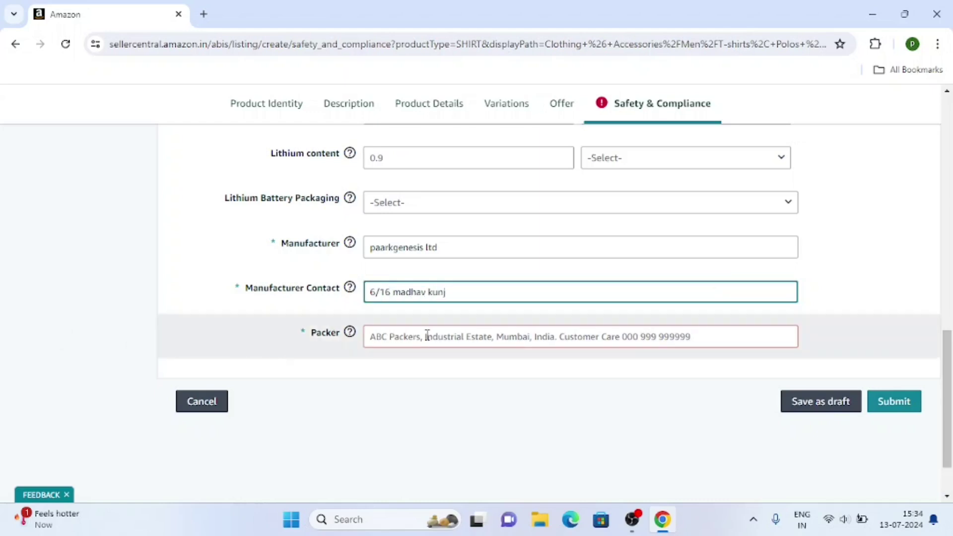
pyautogui.click(426, 336)
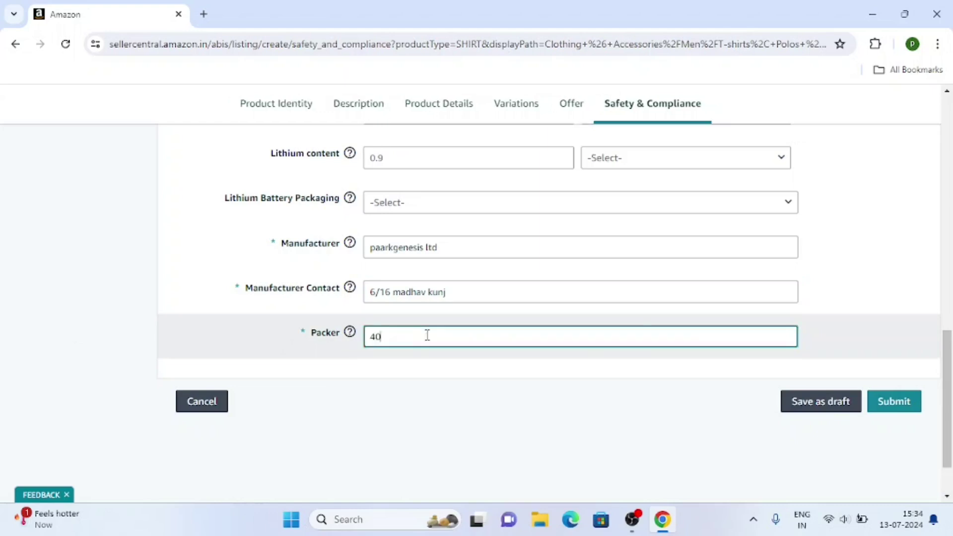
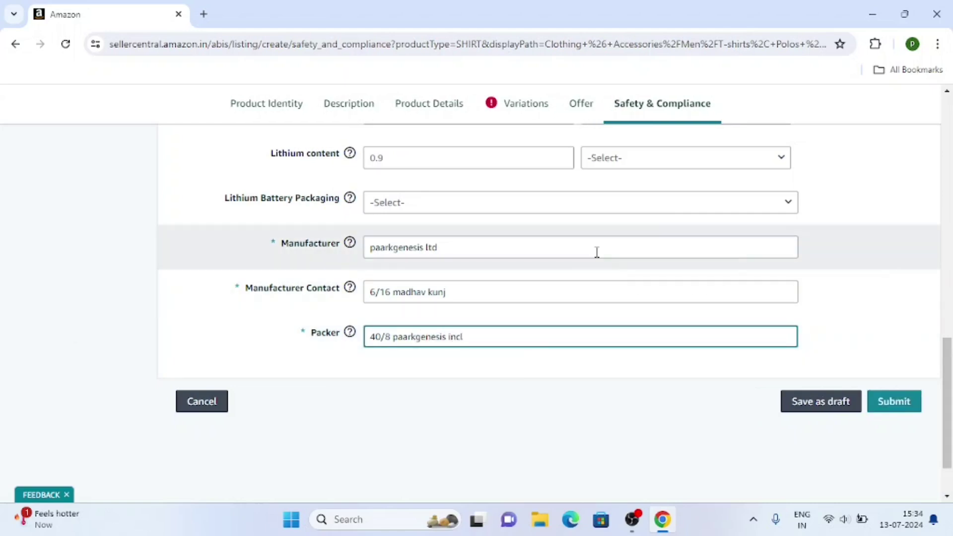
pyautogui.click(517, 109)
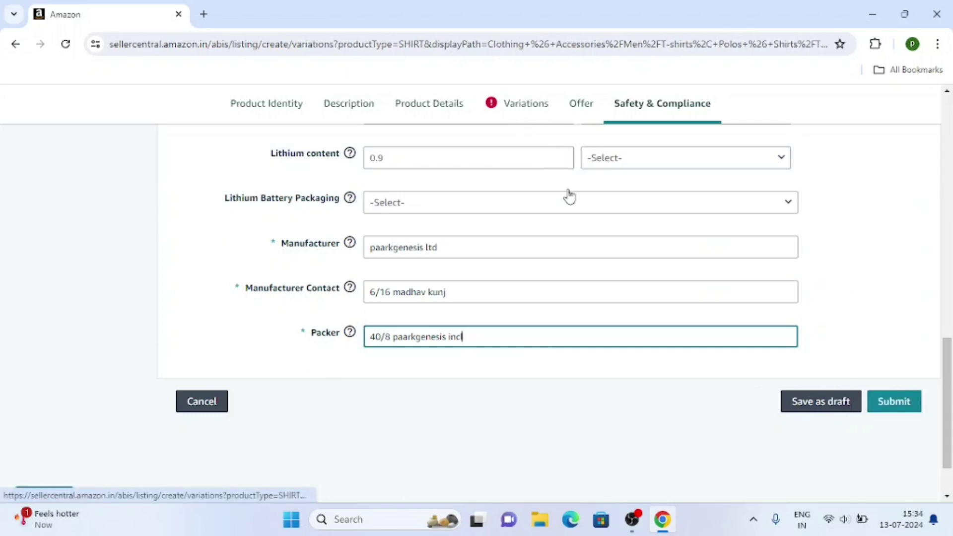
# Step: Set the Medium row's Shirt Size Value to M
pyautogui.scroll(-6, 511, 298)
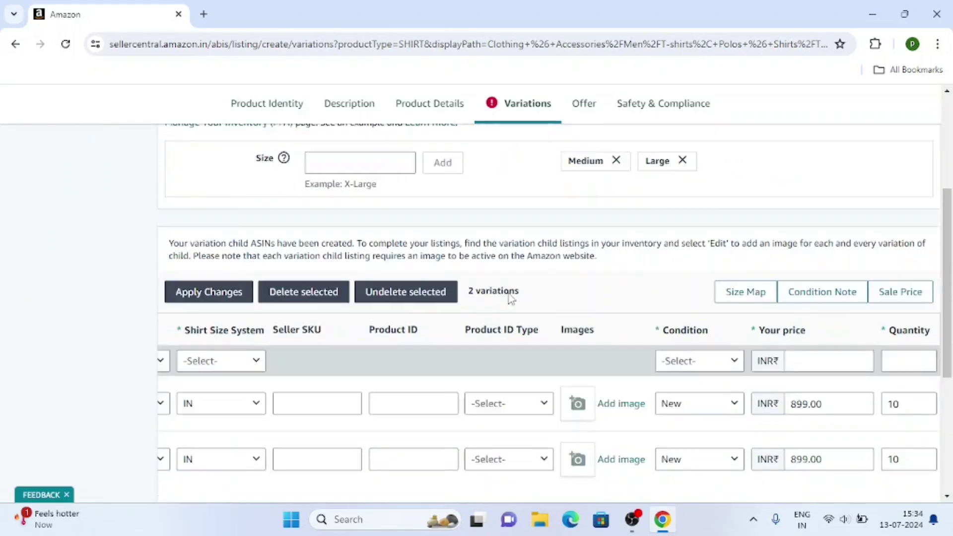
pyautogui.scroll(6, 509, 293)
pyautogui.scroll(1, 509, 293)
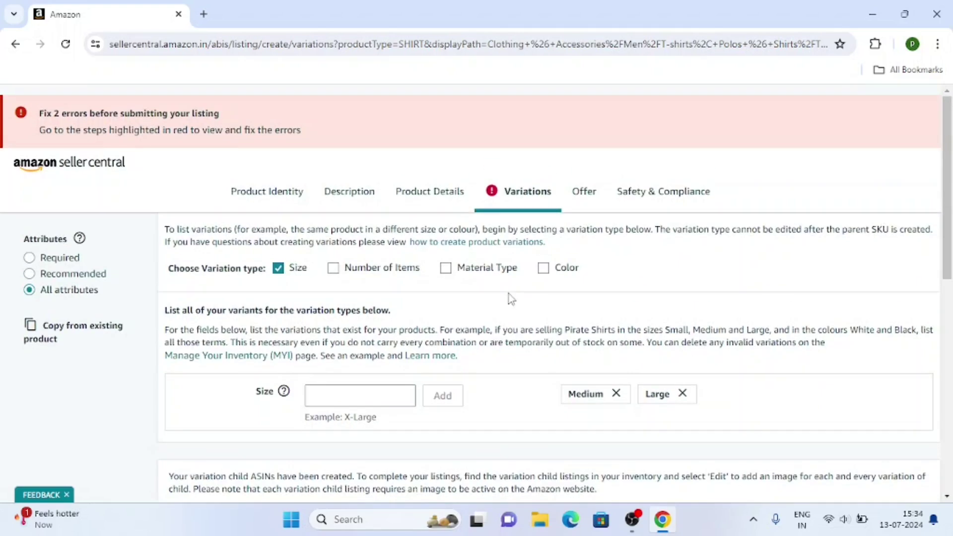
pyautogui.scroll(-8, 465, 297)
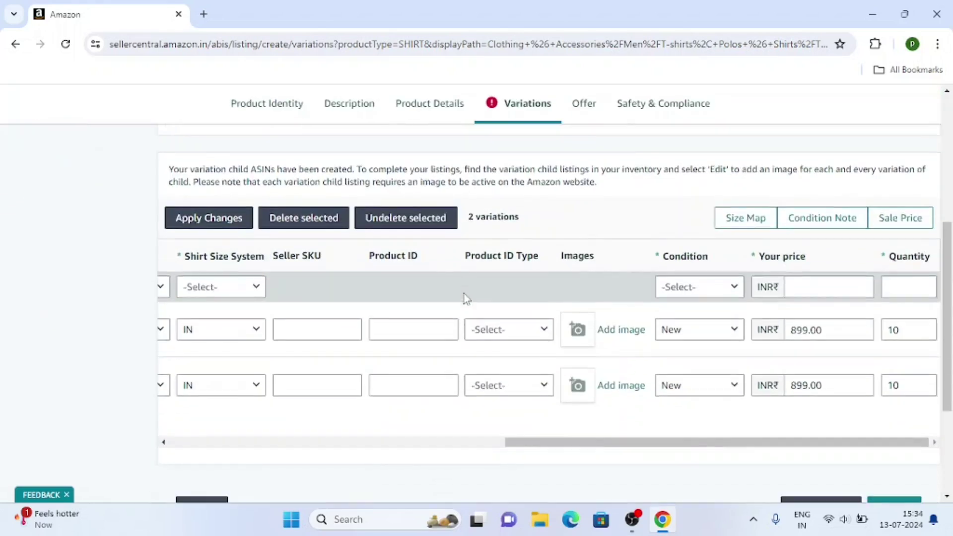
pyautogui.moveTo(622, 302); pyautogui.dragTo(300, 312)
pyautogui.scroll(2, 387, 376)
pyautogui.scroll(2, 387, 376)
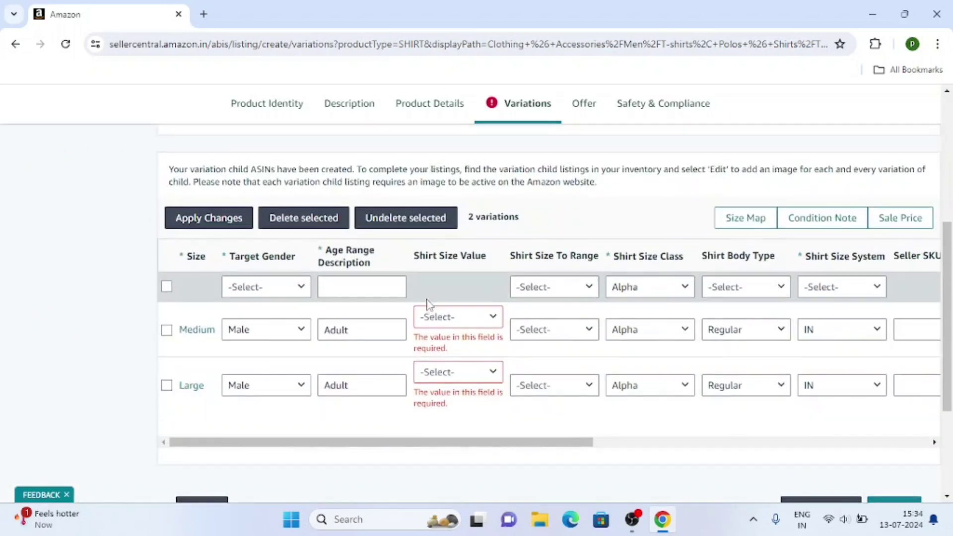
pyautogui.click(450, 320)
pyautogui.scroll(-8, 447, 356)
pyautogui.scroll(-10, 437, 358)
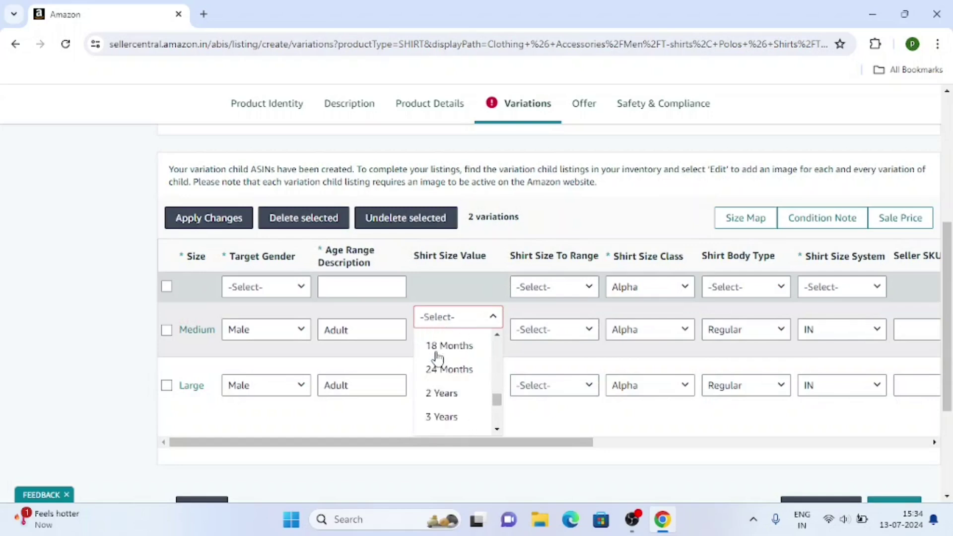
pyautogui.scroll(-4, 461, 355)
pyautogui.scroll(10, 462, 347)
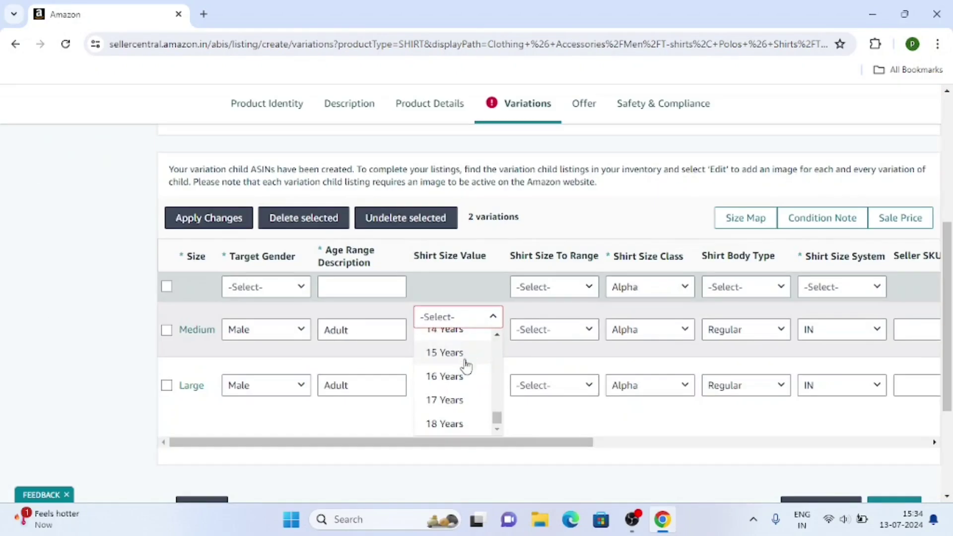
pyautogui.scroll(18, 463, 365)
pyautogui.scroll(-8, 465, 367)
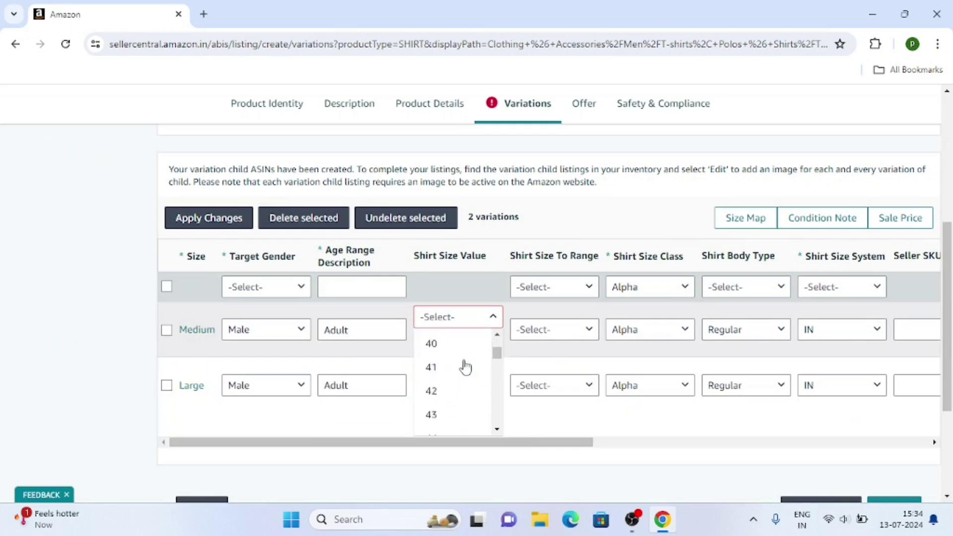
pyautogui.scroll(-4, 465, 368)
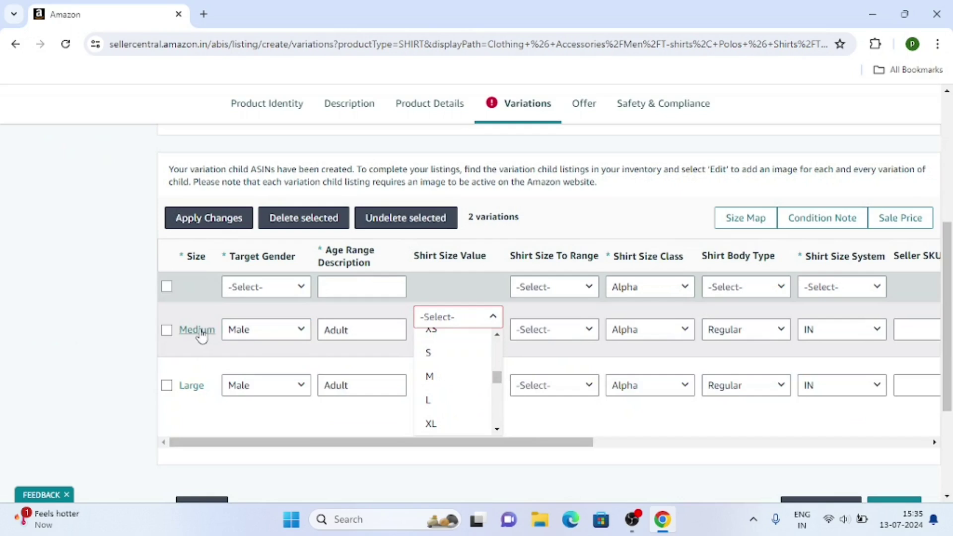
pyautogui.click(442, 376)
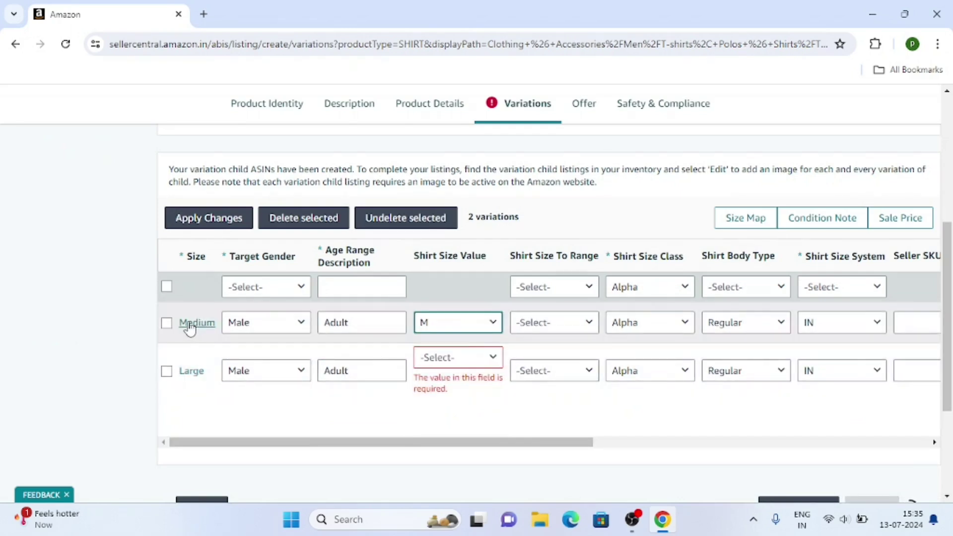
# Step: Set the Large row's Shirt Size Value to L and submit the listing
pyautogui.click(463, 362)
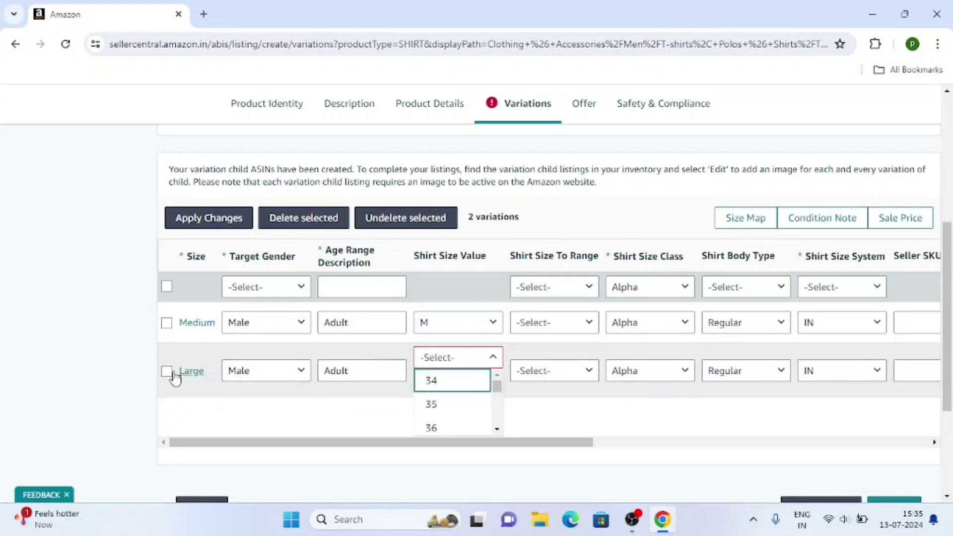
pyautogui.scroll(-2, 446, 397)
pyautogui.scroll(-10, 446, 397)
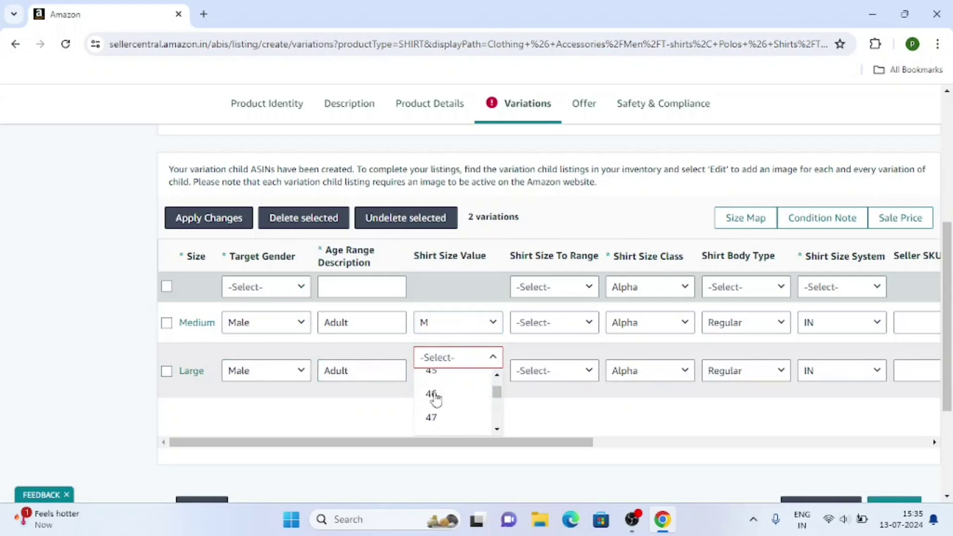
pyautogui.scroll(-10, 454, 397)
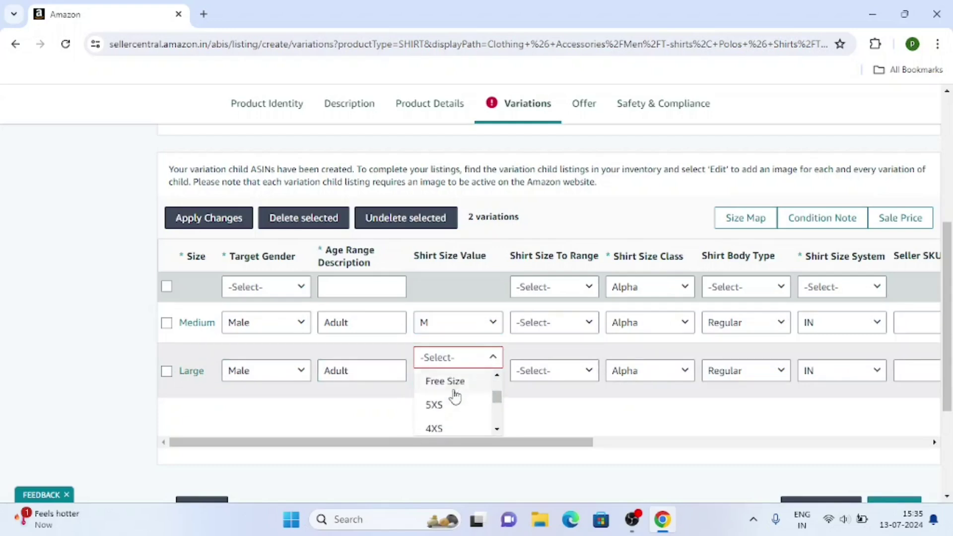
pyautogui.scroll(-1, 455, 397)
pyautogui.scroll(5, 455, 397)
pyautogui.scroll(-1, 454, 397)
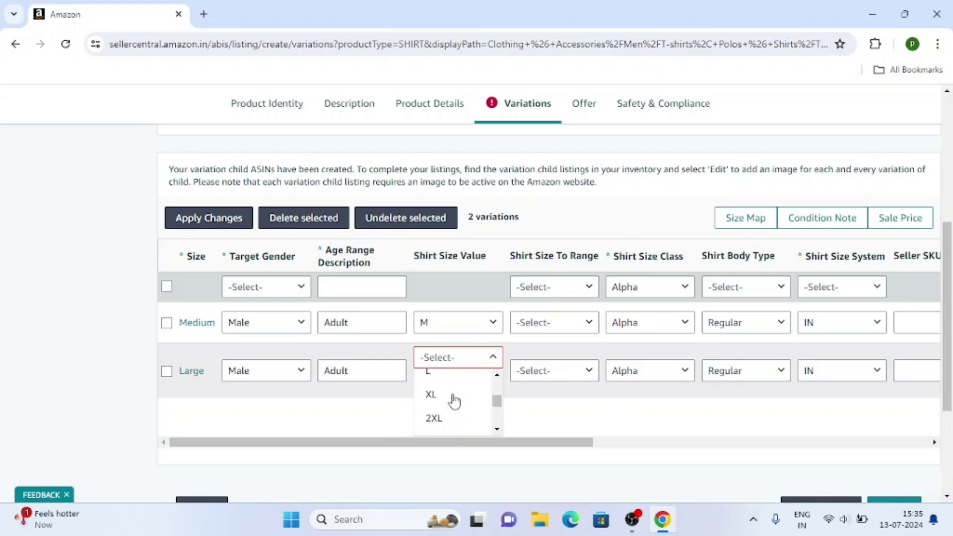
pyautogui.click(440, 376)
pyautogui.moveTo(500, 447); pyautogui.dragTo(286, 442)
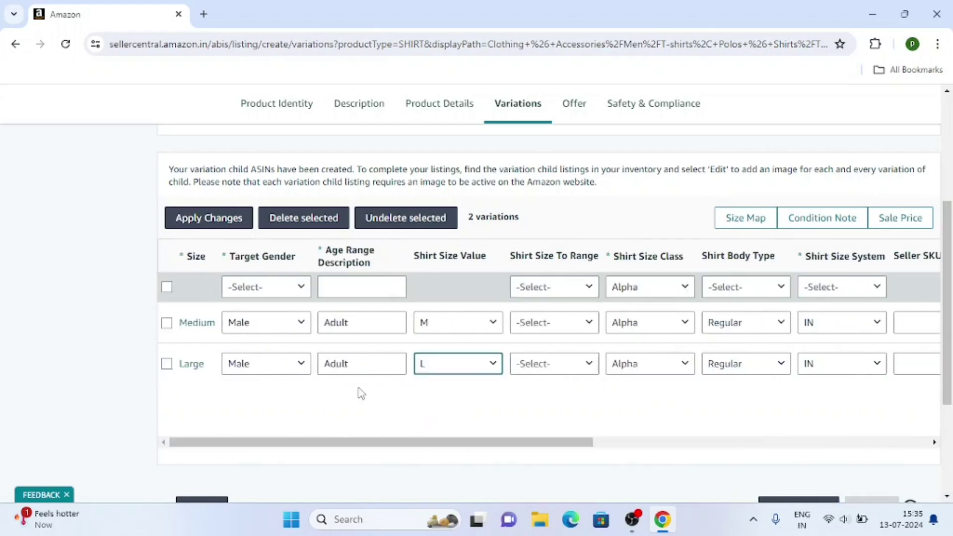
pyautogui.scroll(-3, 379, 379)
pyautogui.scroll(8, 541, 327)
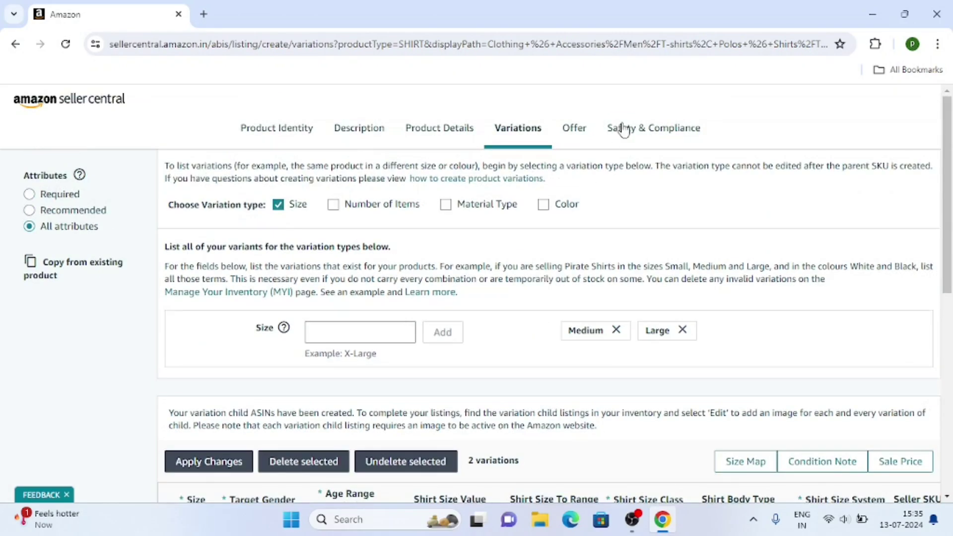
pyautogui.scroll(-10, 624, 128)
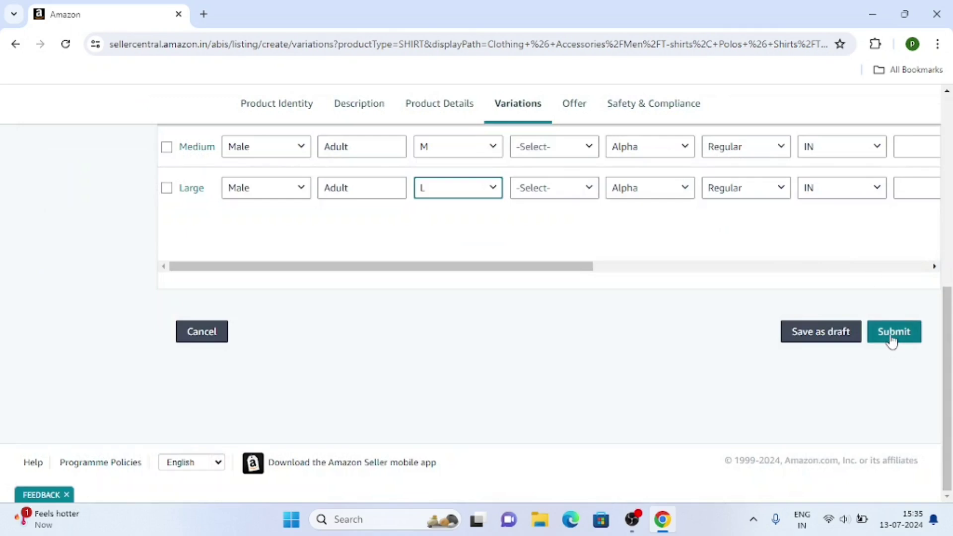
pyautogui.click(890, 334)
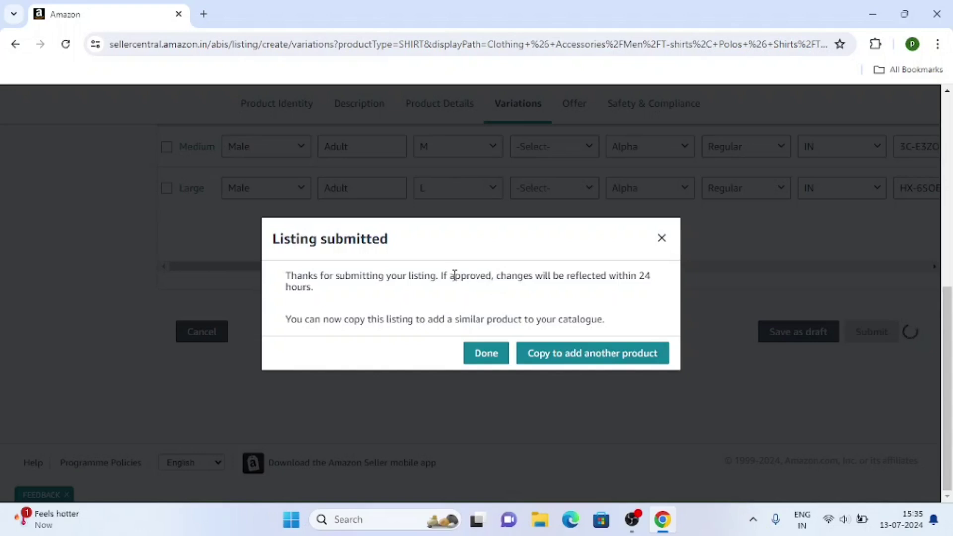
# Step: Review the confirmation note that approved changes appear within 24 hours
pyautogui.moveTo(440, 271); pyautogui.dragTo(724, 281)
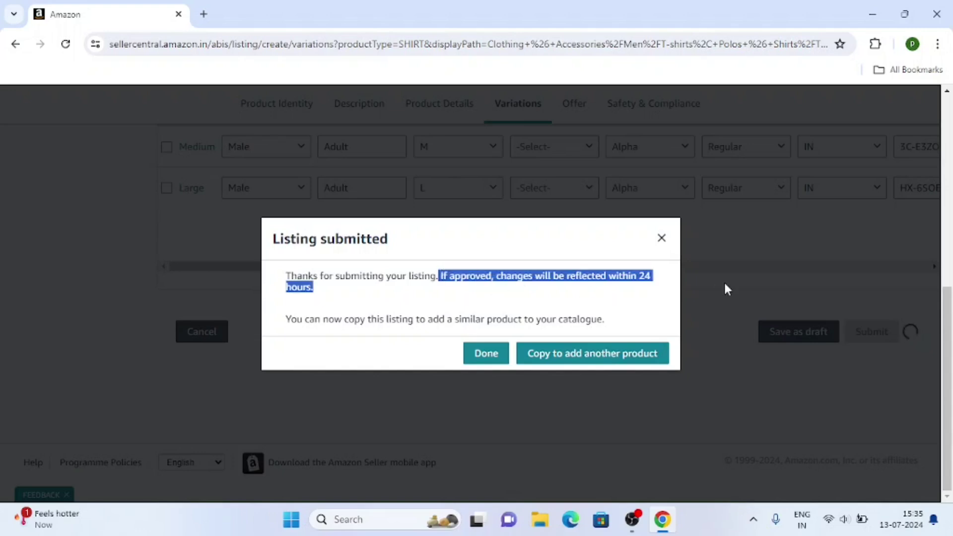
pyautogui.click(648, 292)
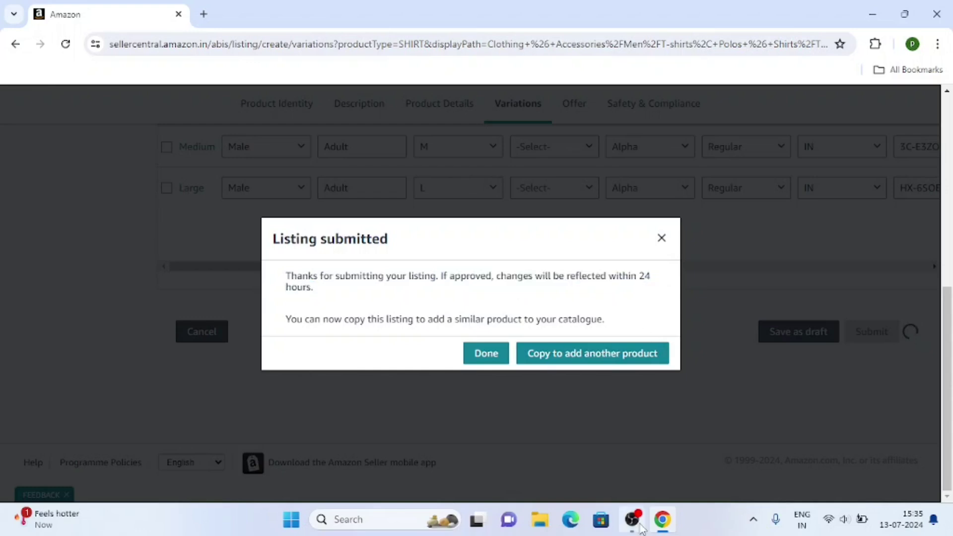